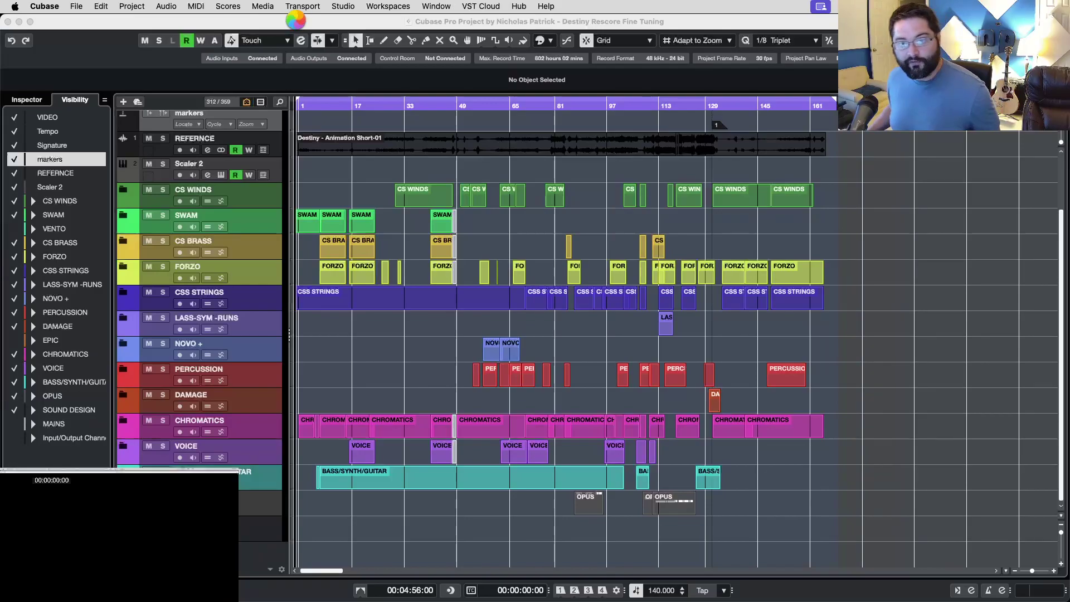
# - Play the score with the video from the project start and return the playhead there
pyautogui.press('space')
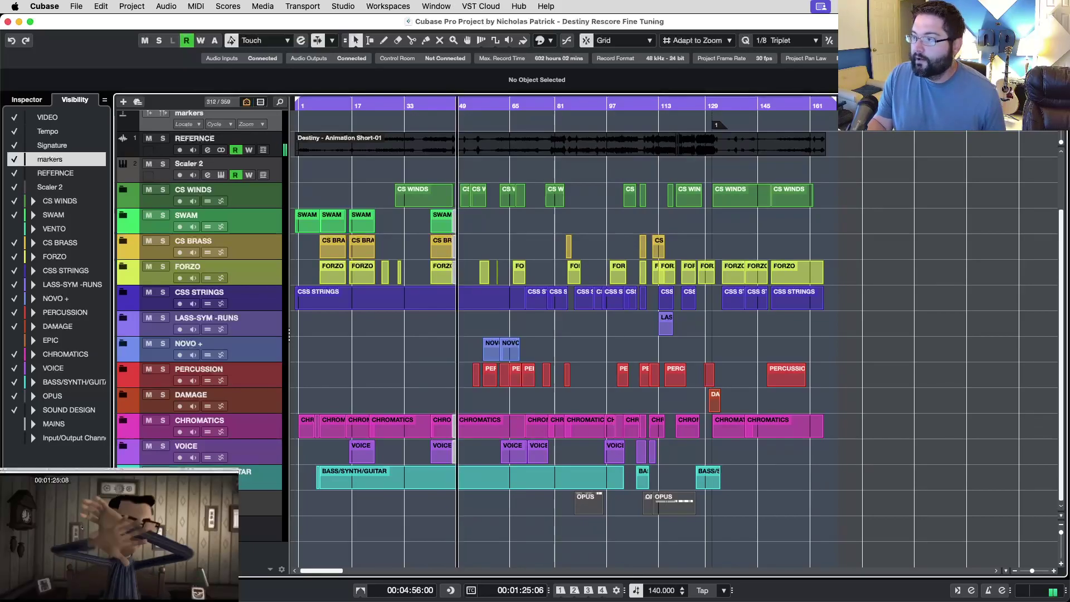
pyautogui.press('space')
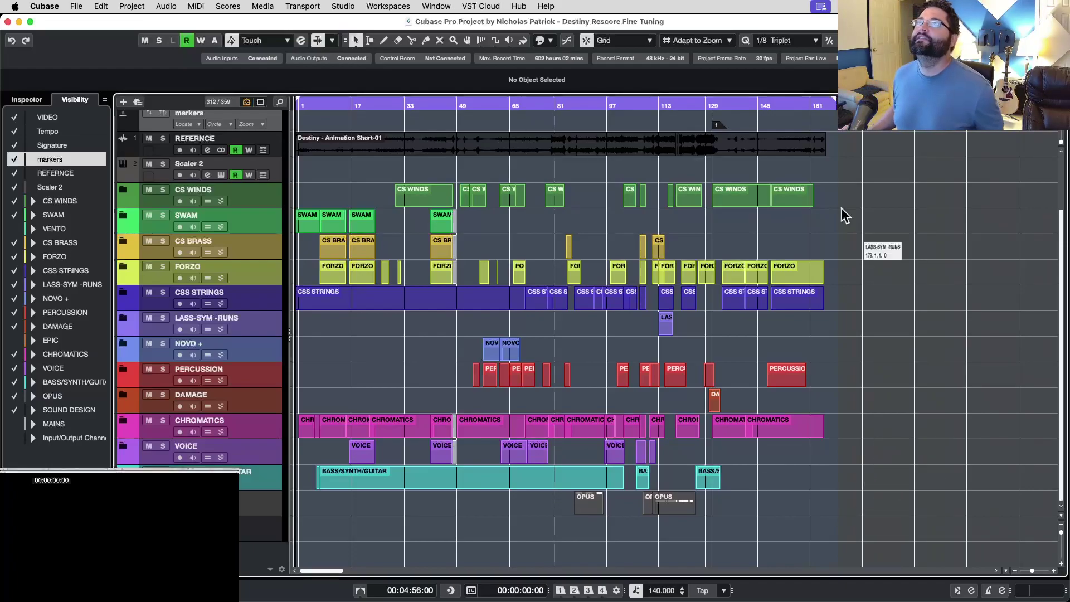
# - Scrub through the opening scenes from about 00:00:15 to 00:00:37, settling the playhead at 00:00:36:25
pyautogui.doubleClick(321, 105)
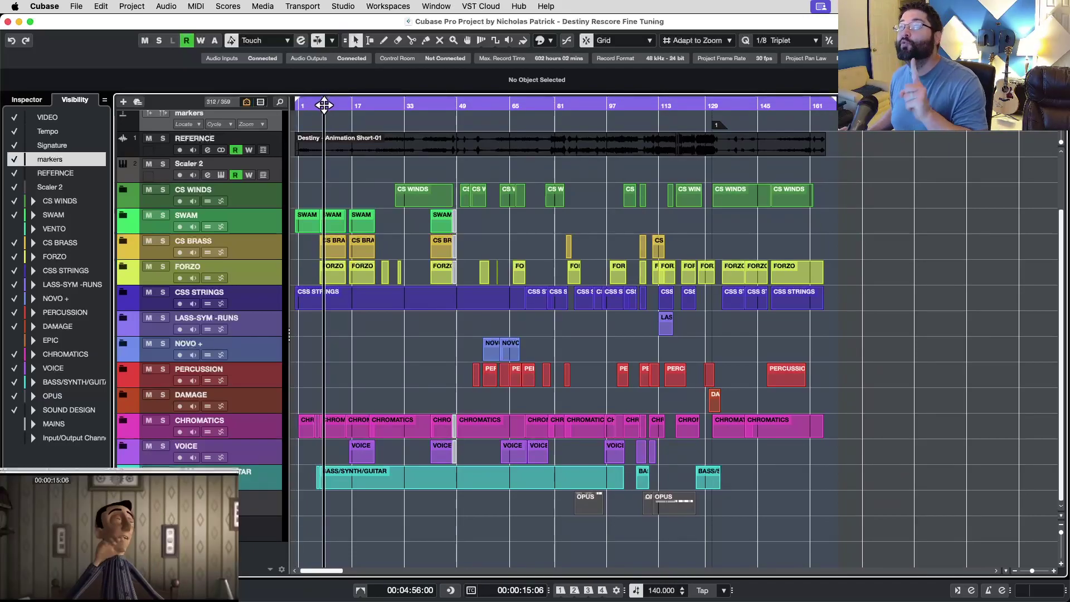
pyautogui.moveTo(324, 104); pyautogui.dragTo(339, 106)
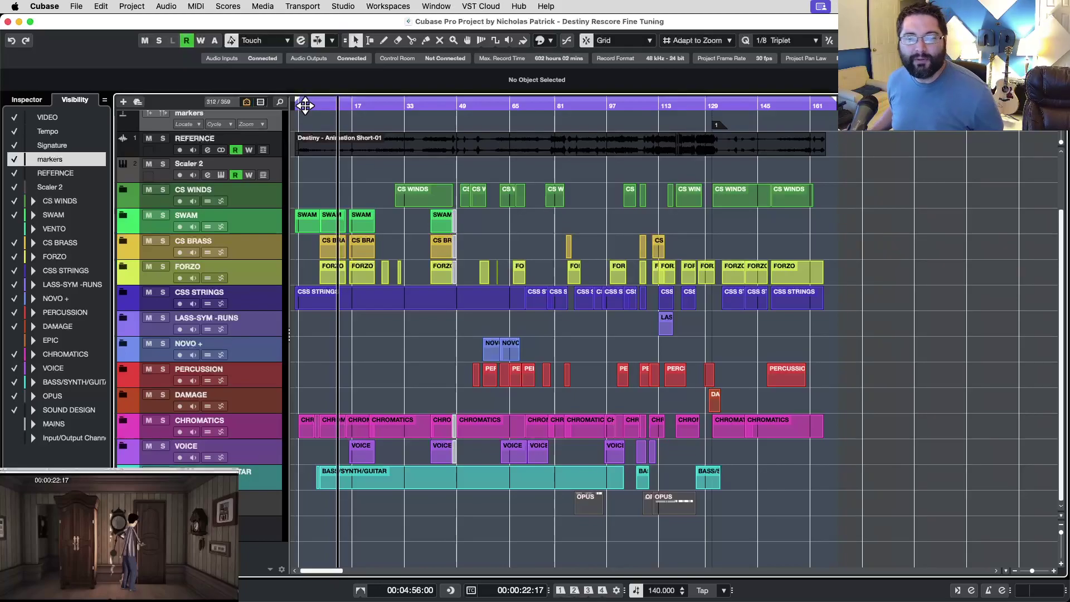
pyautogui.moveTo(304, 105); pyautogui.dragTo(363, 111)
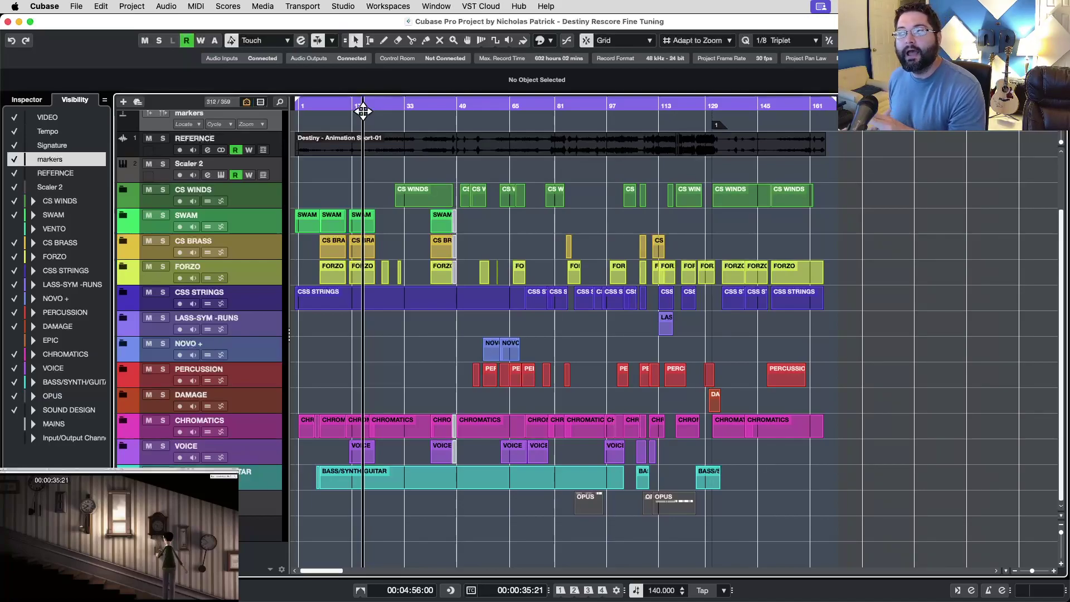
pyautogui.moveTo(363, 110); pyautogui.dragTo(366, 111)
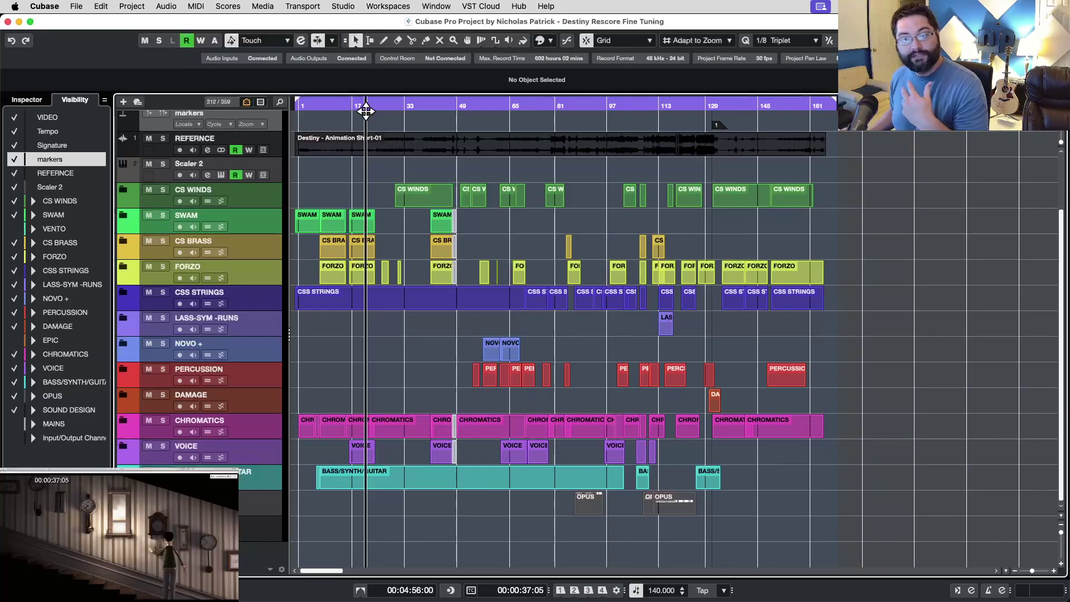
pyautogui.moveTo(365, 111); pyautogui.dragTo(365, 111)
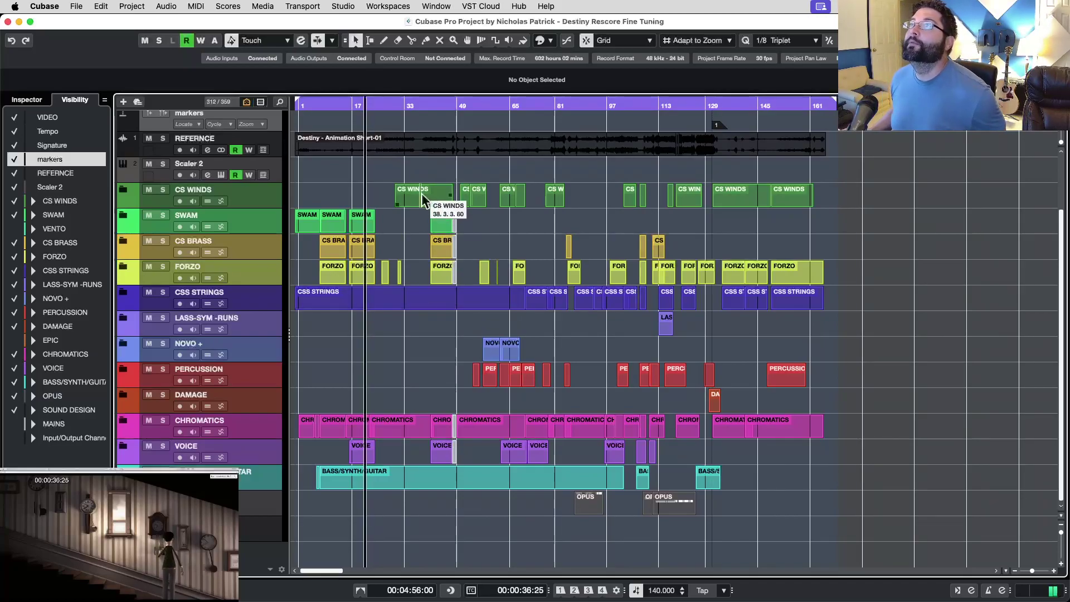
# - Jump to the CS WINDS events starting at bars 30 and 53, and play the score from 00:01:21:20
pyautogui.click(417, 192)
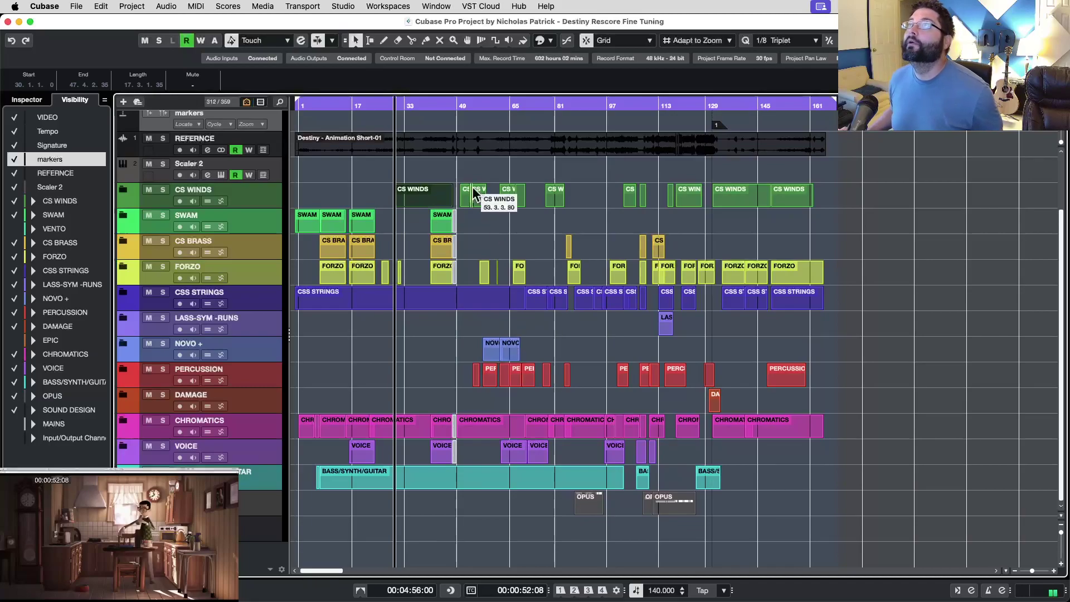
pyautogui.click(473, 189)
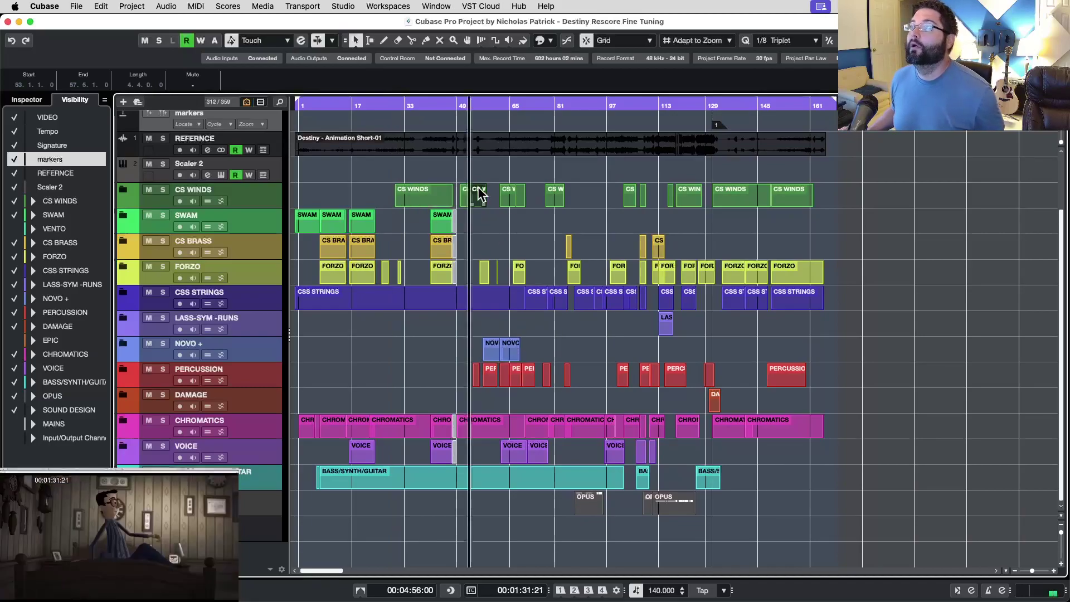
pyautogui.click(451, 334)
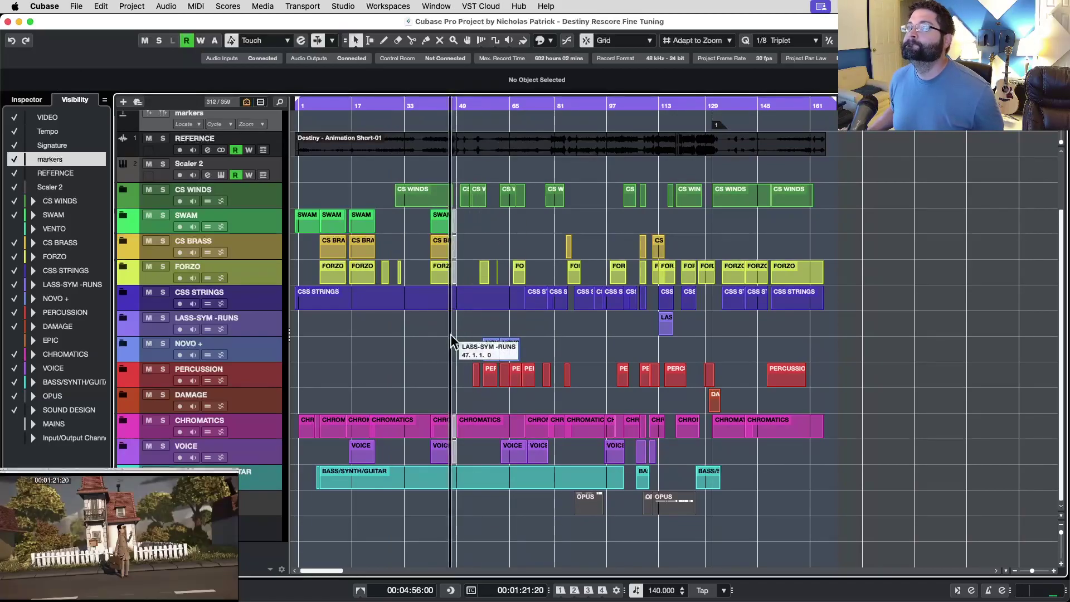
pyautogui.press('space')
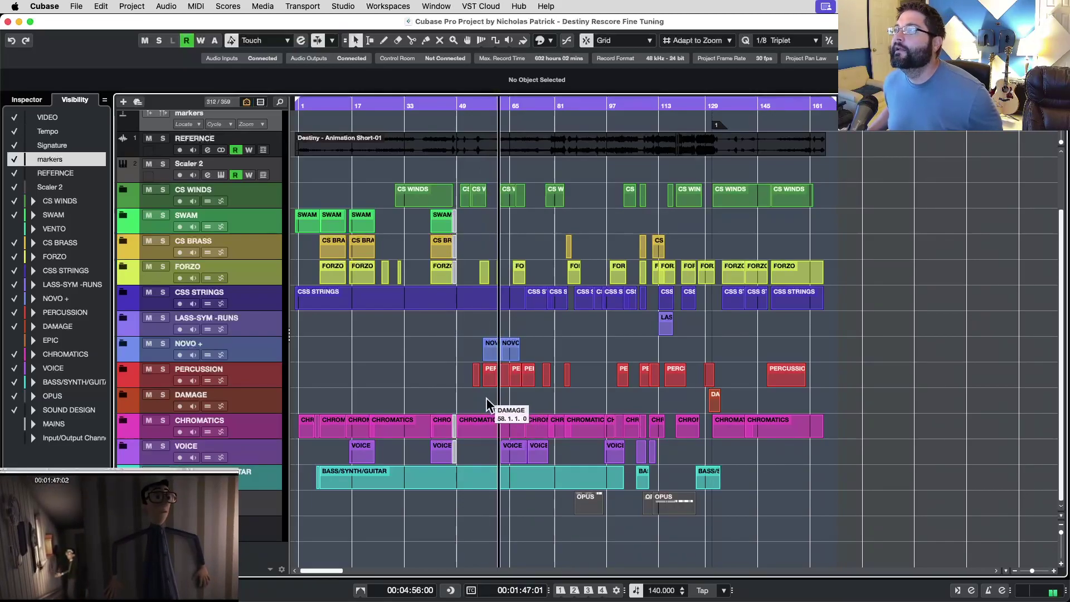
pyautogui.press('space')
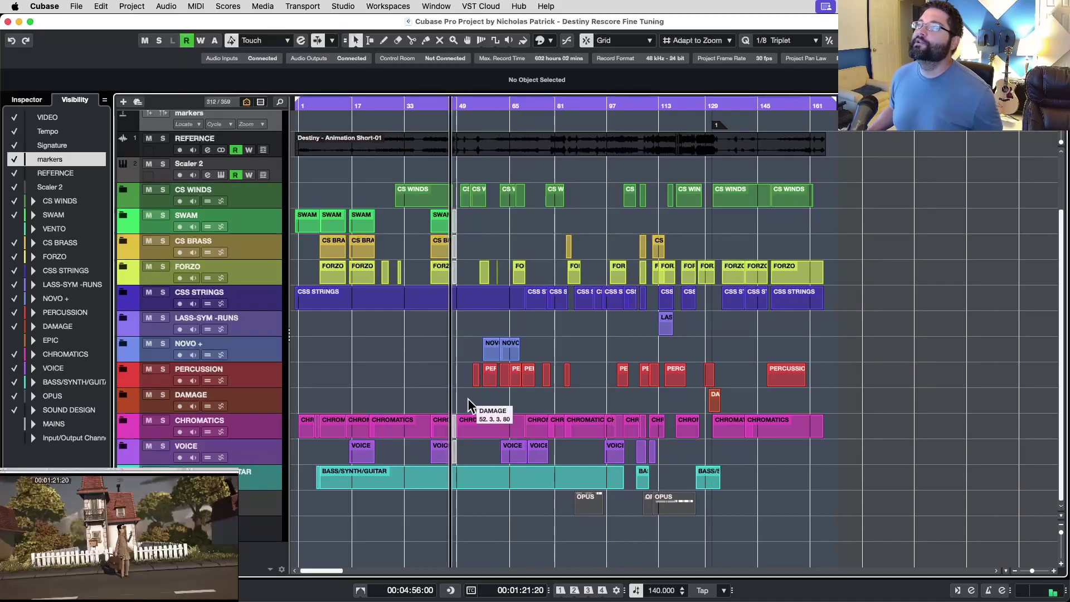
# - Position the playhead at 00:01:30:00 and play the score with the video from there
pyautogui.press('KP_Add')
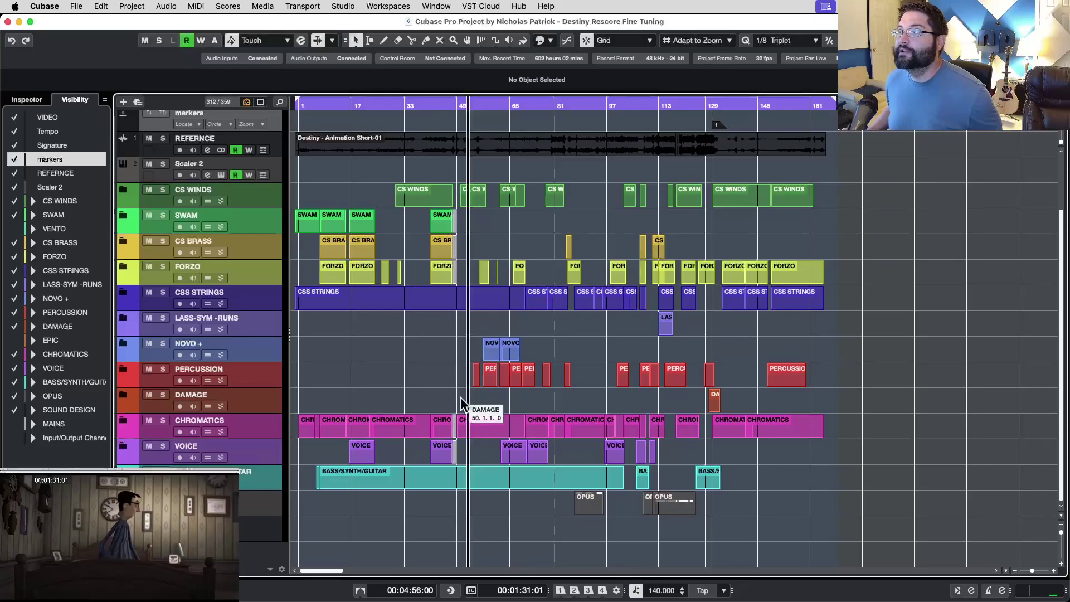
pyautogui.click(459, 104)
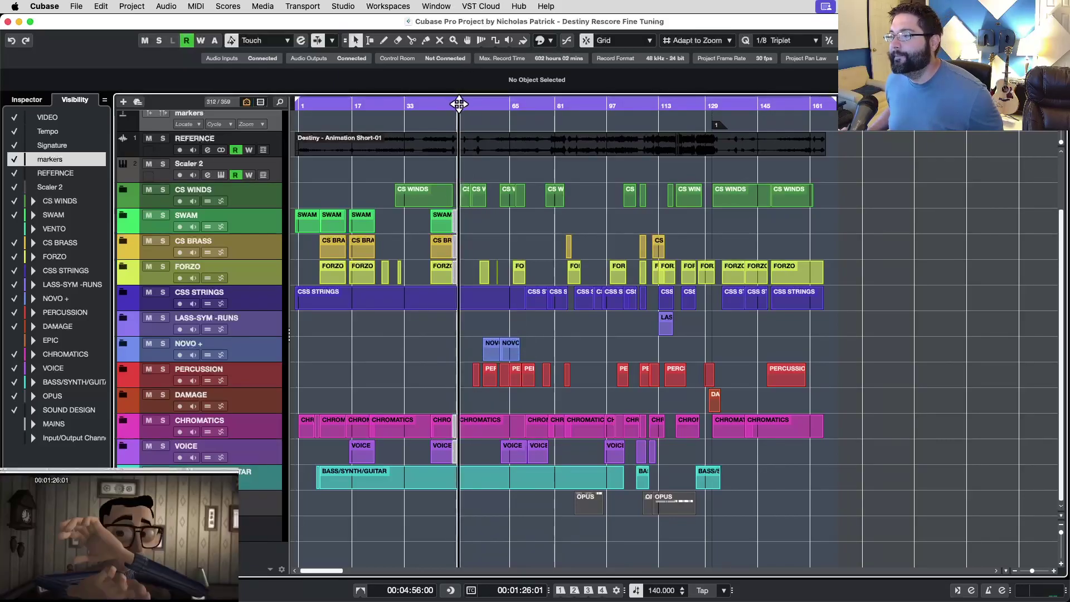
pyautogui.moveTo(459, 103); pyautogui.dragTo(467, 105)
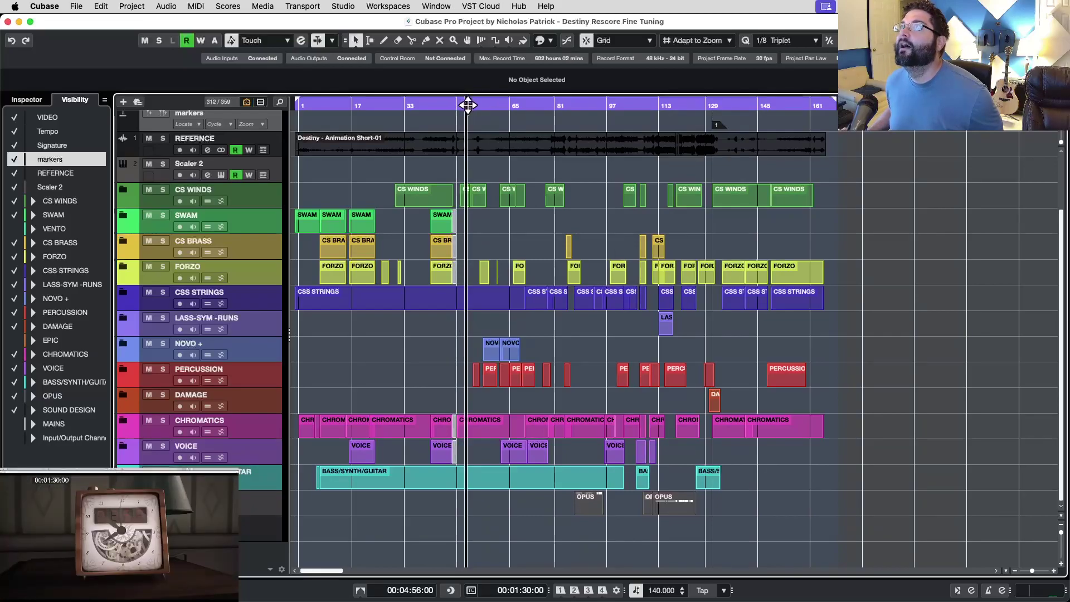
pyautogui.press('space')
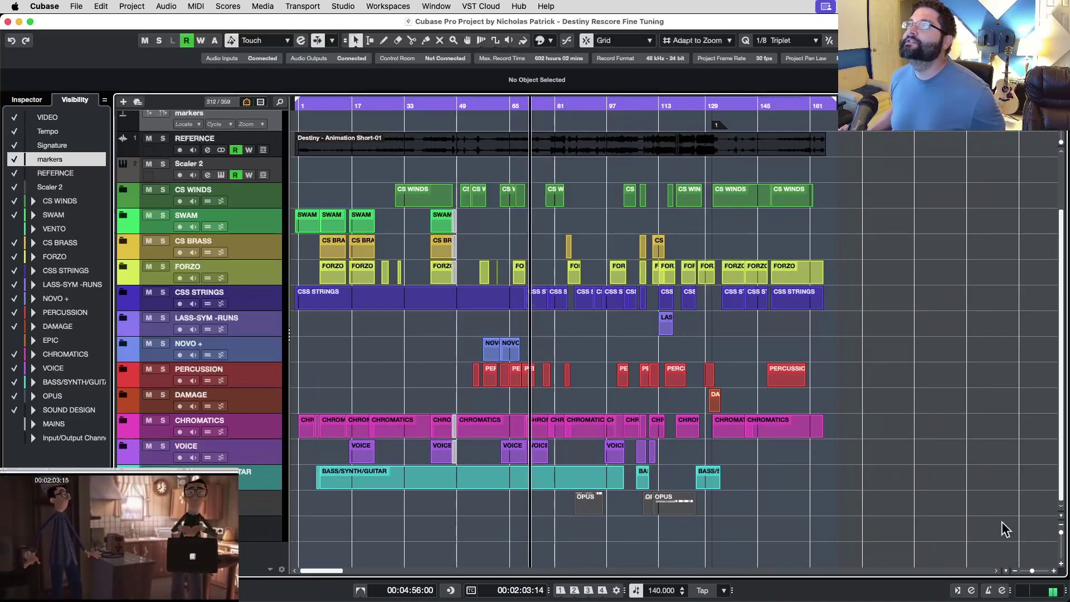
# - Check positions between about 00:01:52 and 00:02:02, and play the kitchen scene from 00:01:57:12
pyautogui.click(516, 105)
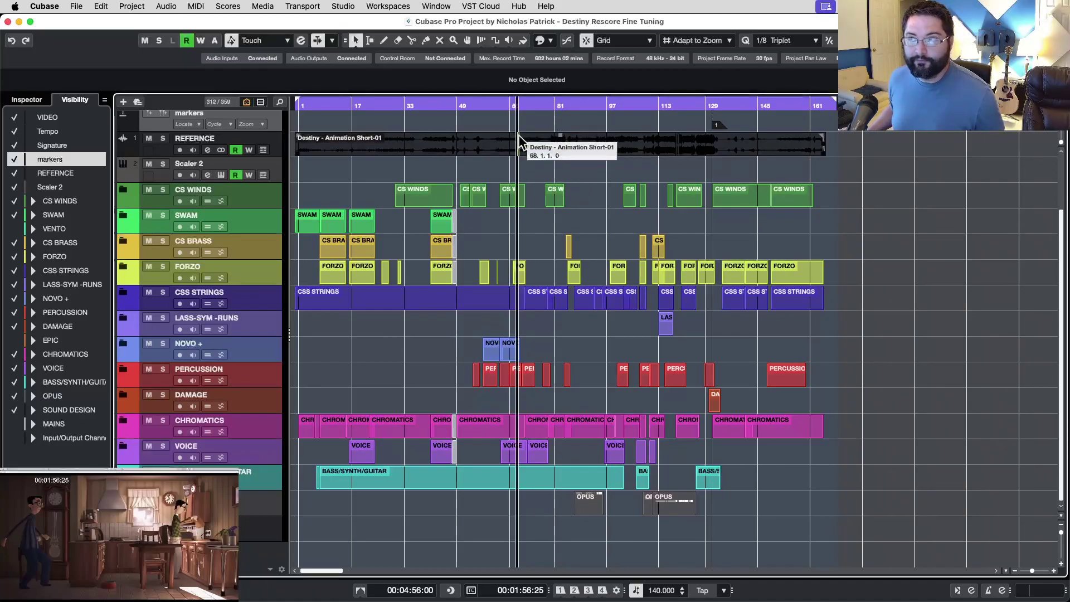
pyautogui.click(507, 108)
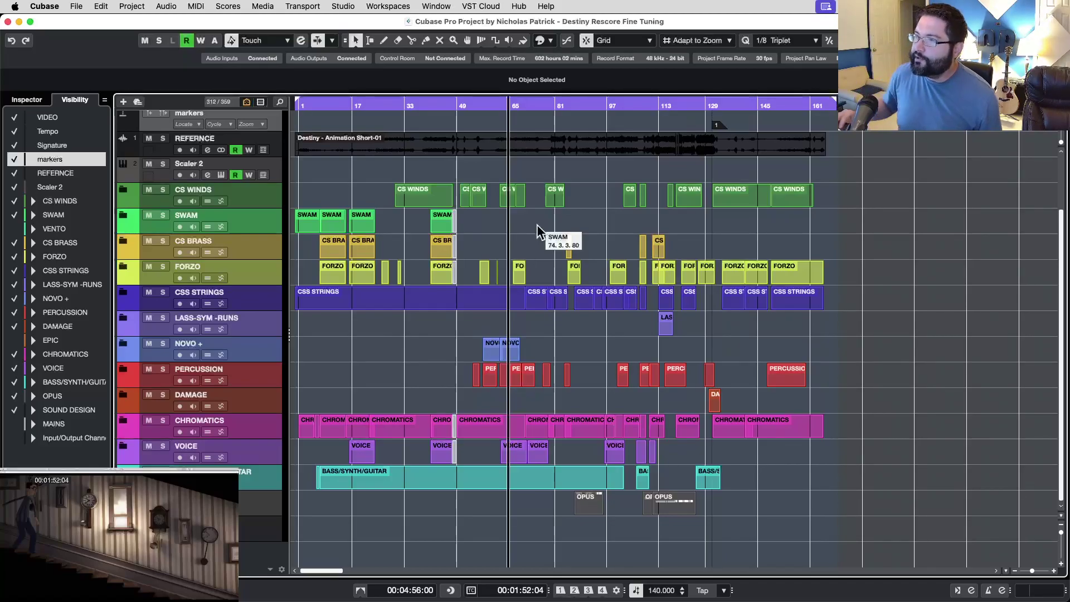
pyautogui.click(518, 103)
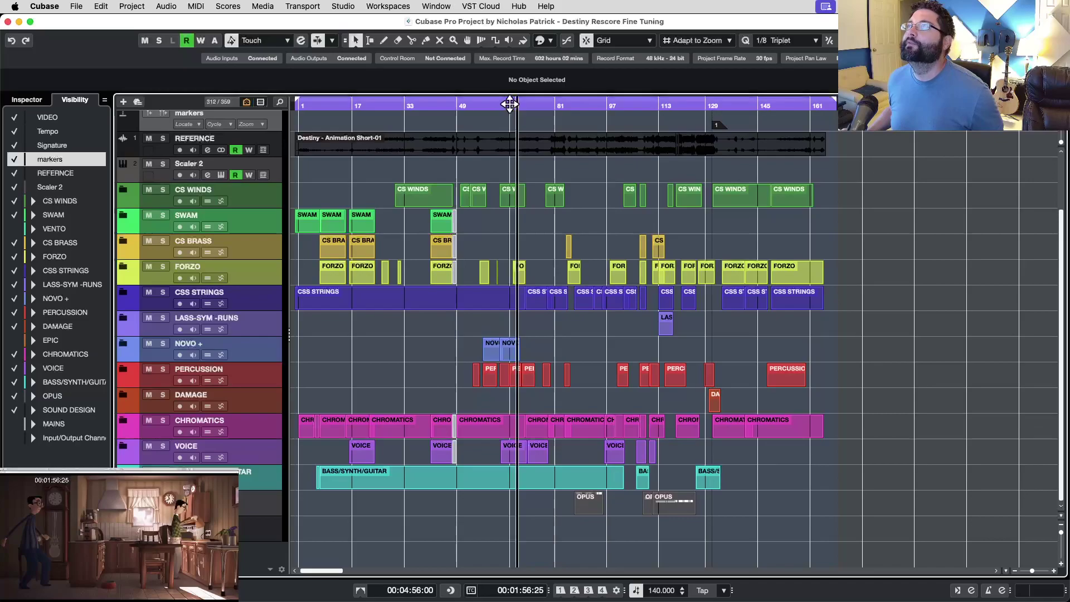
pyautogui.click(510, 105)
pyautogui.click(526, 106)
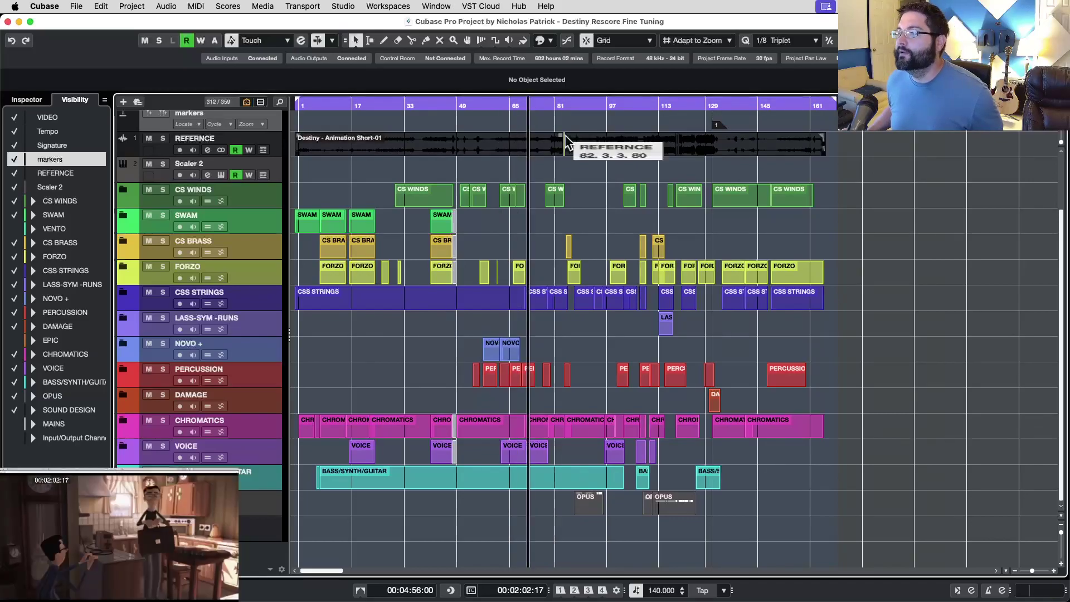
pyautogui.click(519, 106)
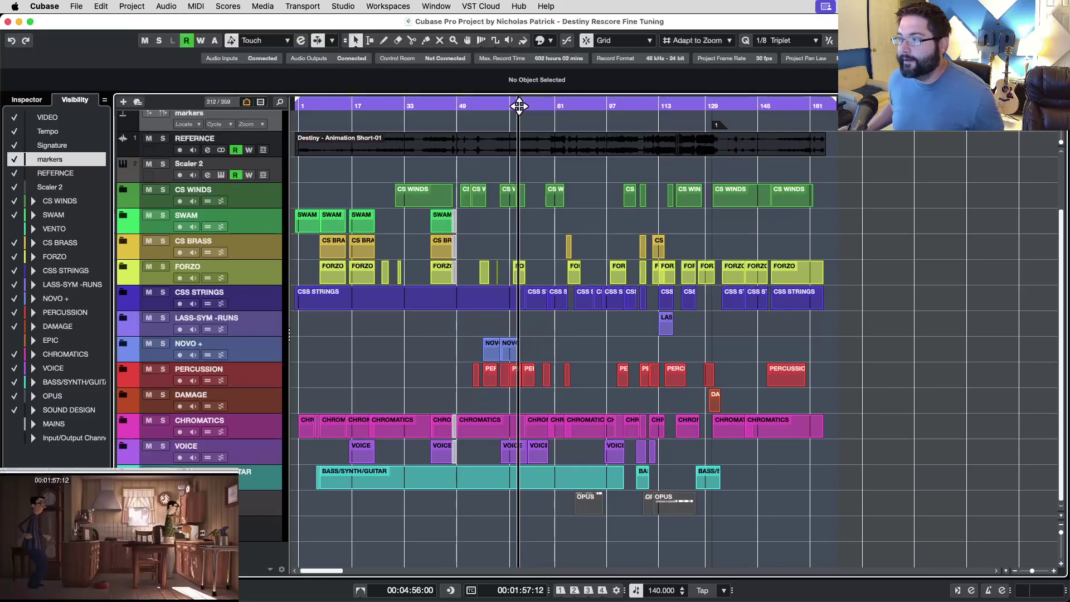
pyautogui.press('space')
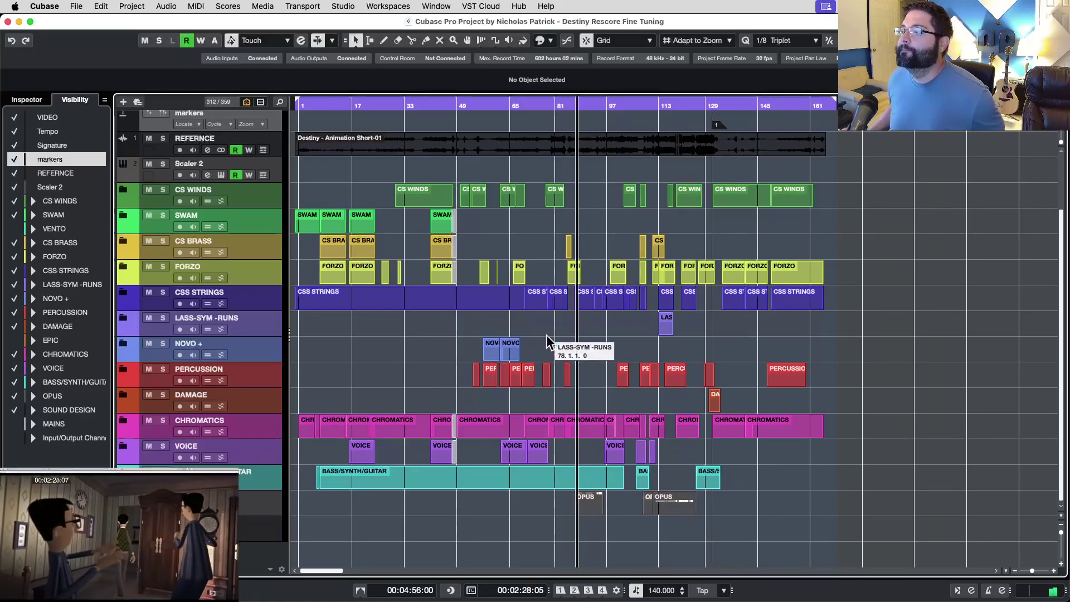
pyautogui.press('space')
pyautogui.press('space')
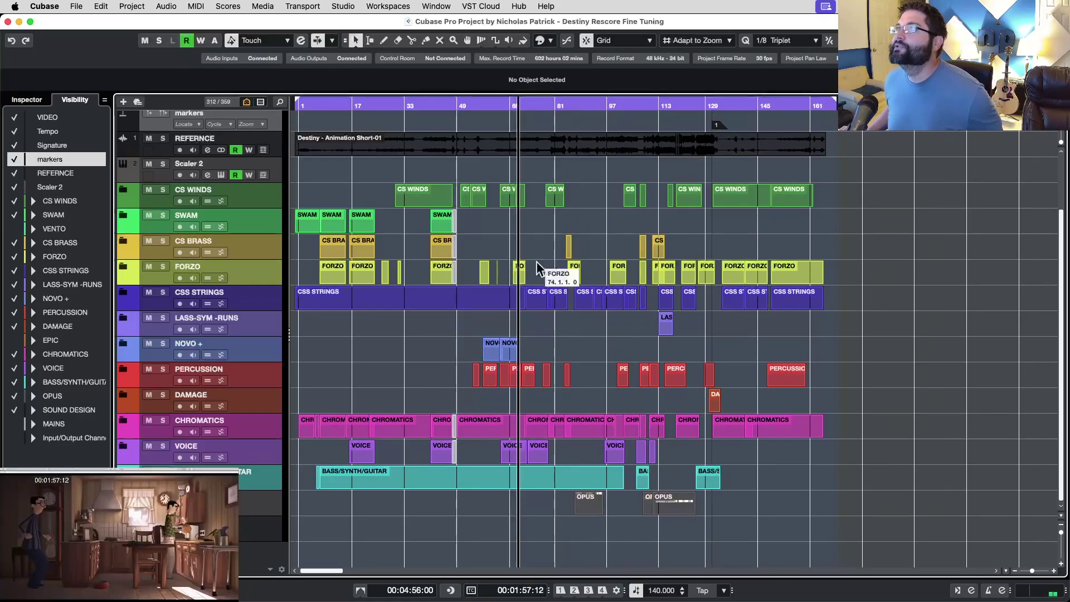
# - Select the CHROMATICS event starting at bar 79, play from 00:02:12:25, and return the playhead there
pyautogui.click(527, 105)
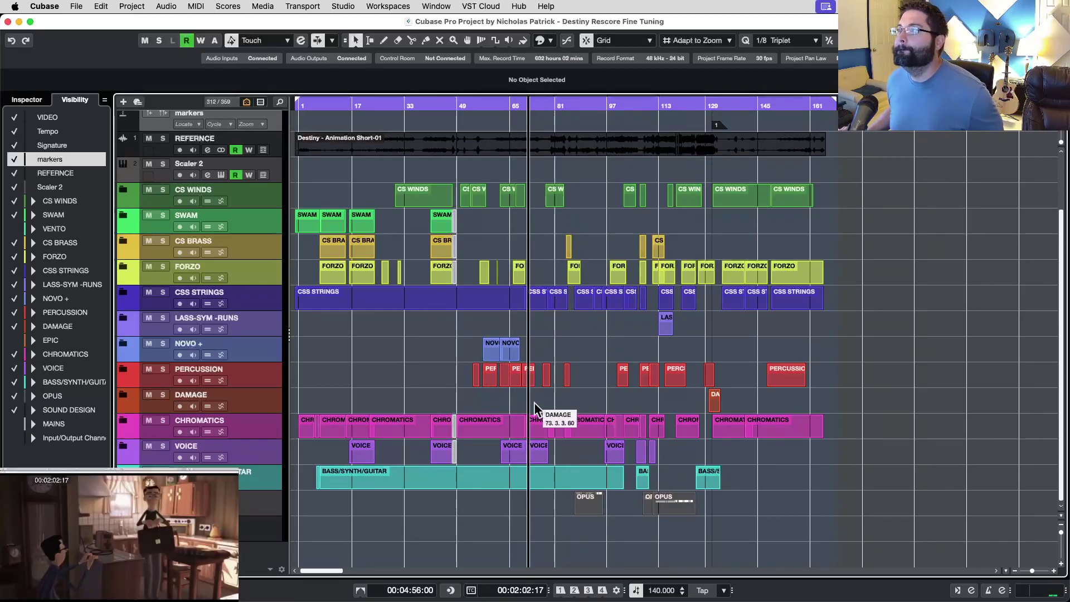
pyautogui.click(534, 424)
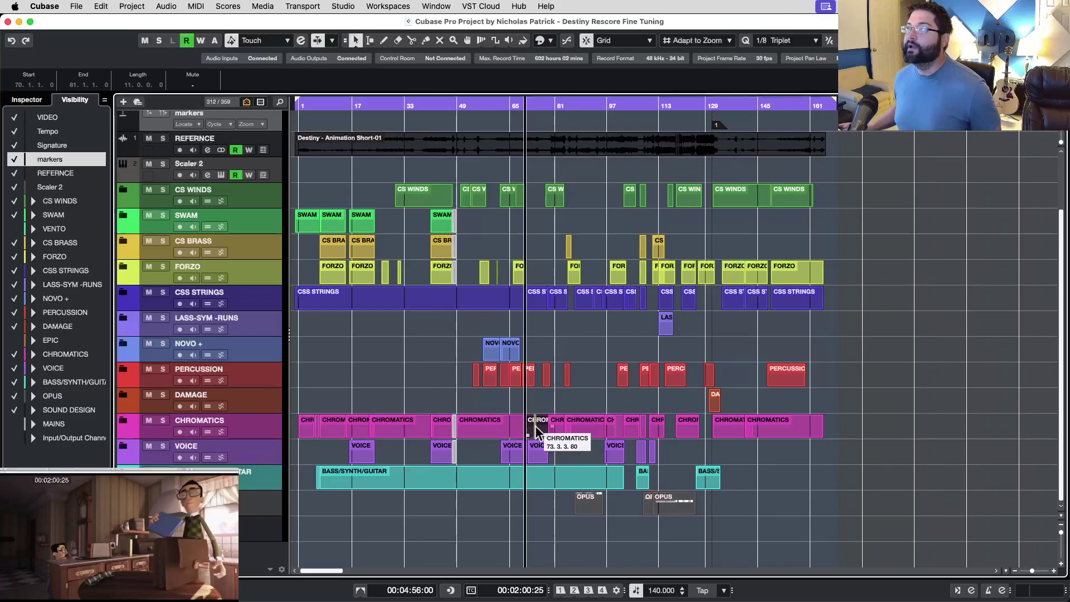
pyautogui.moveTo(536, 431)
pyautogui.mouseDown()
pyautogui.moveTo(552, 391)
pyautogui.moveTo(544, 348)
pyautogui.moveTo(577, 428)
pyautogui.moveTo(556, 432)
pyautogui.mouseUp()
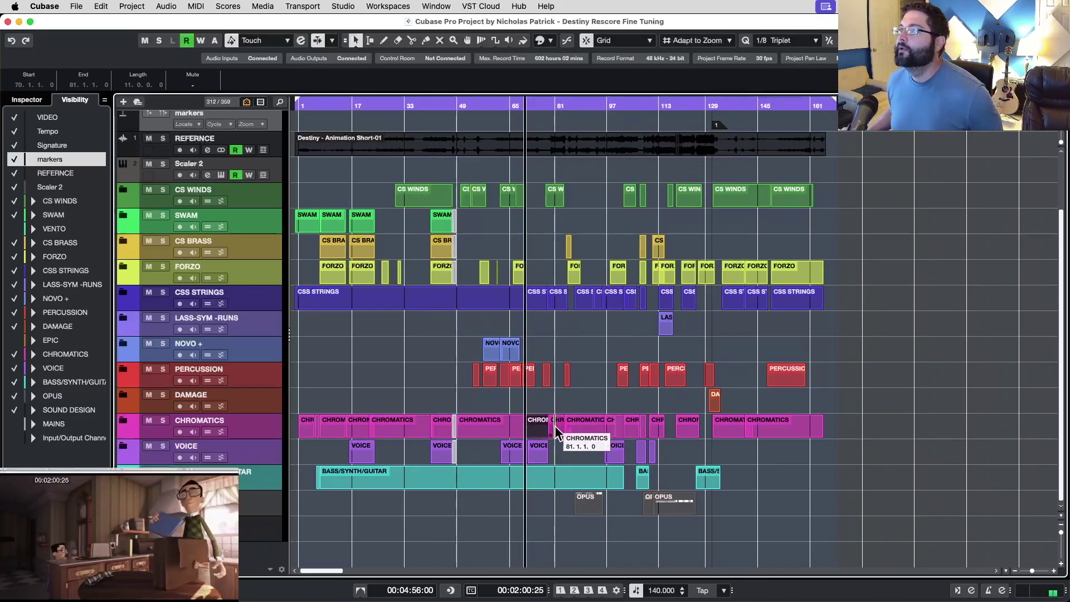
pyautogui.click(554, 426)
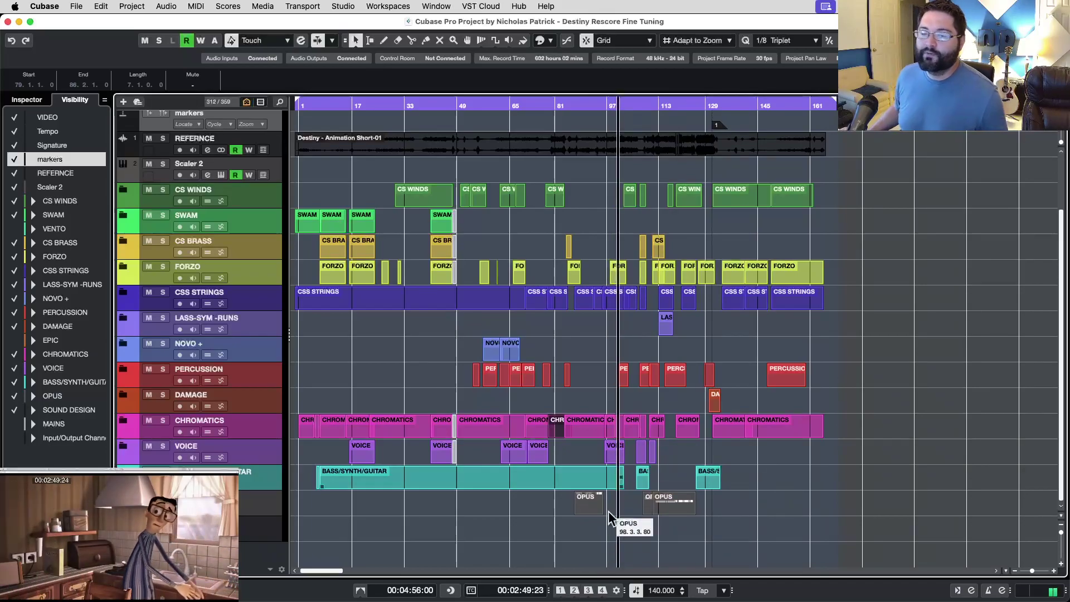
pyautogui.press('KP_1')
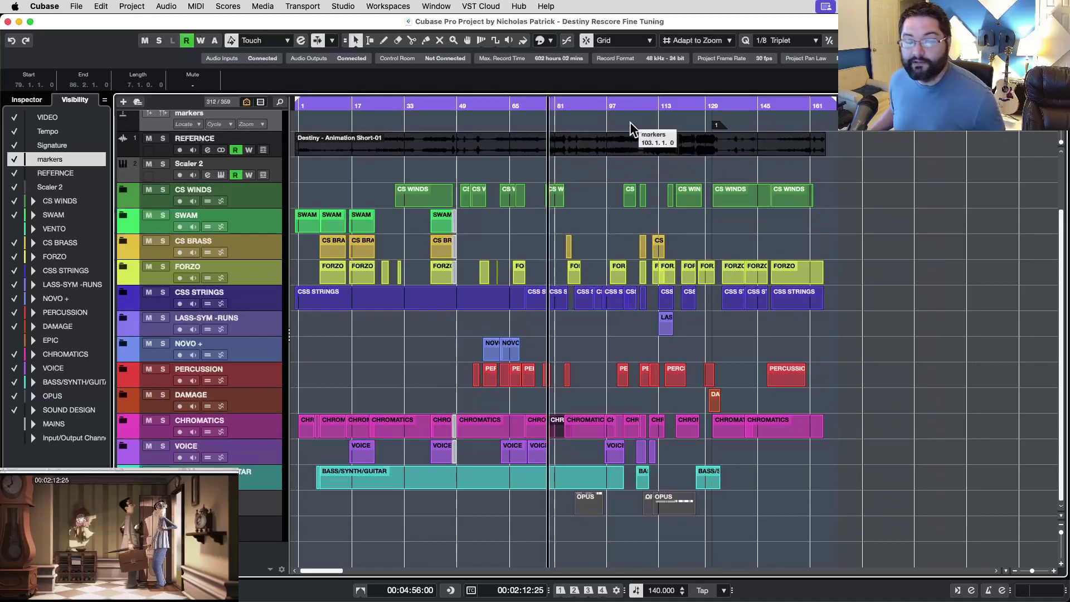
# - Play briefly from 00:02:44:25 and return the playhead to 00:02:12:25
pyautogui.click(591, 103)
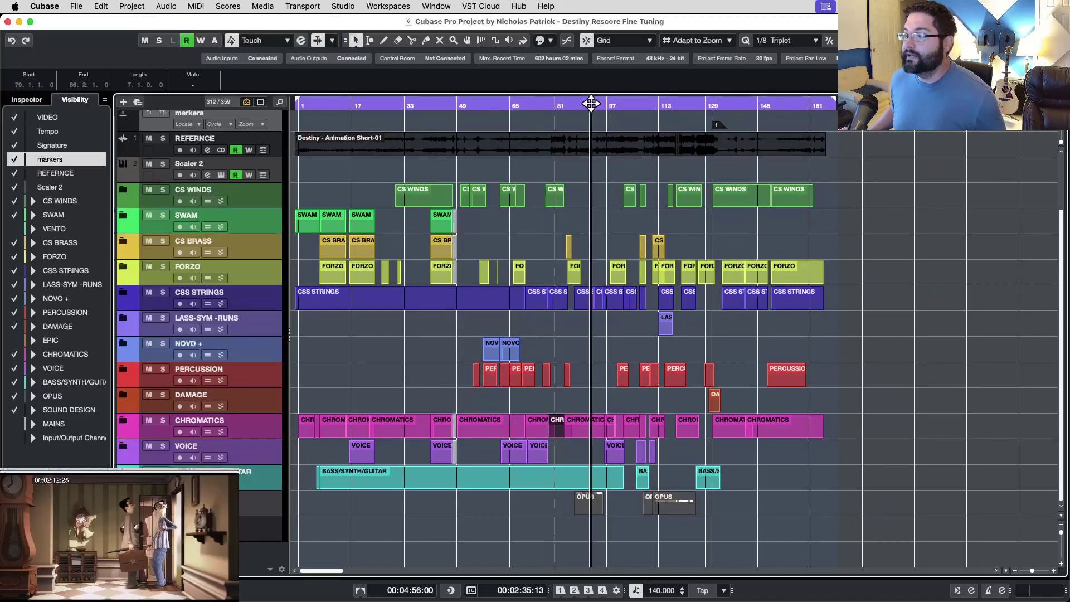
pyautogui.click(609, 105)
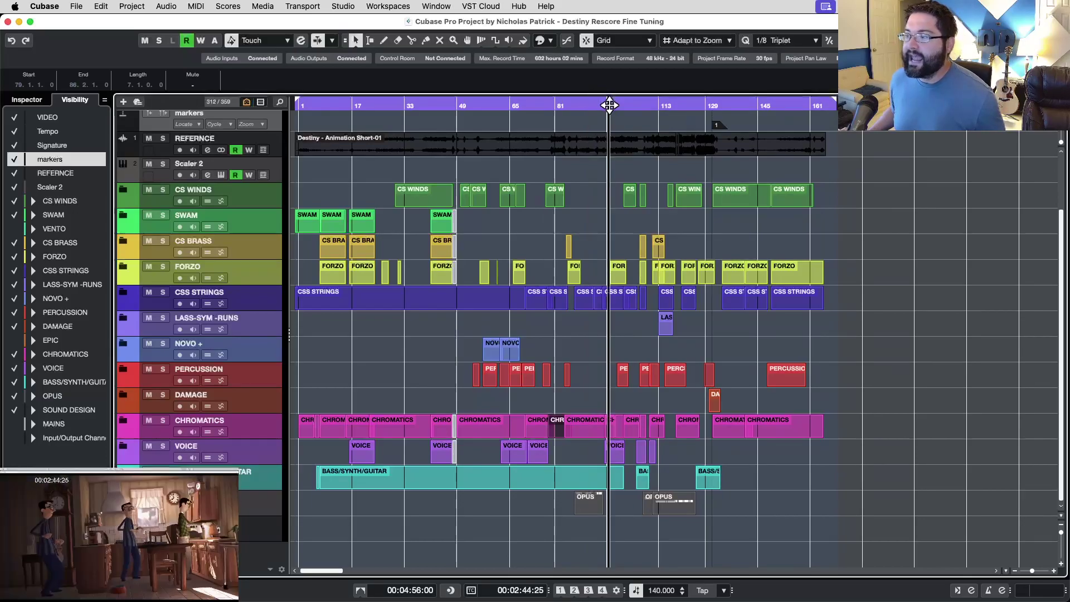
pyautogui.press('space')
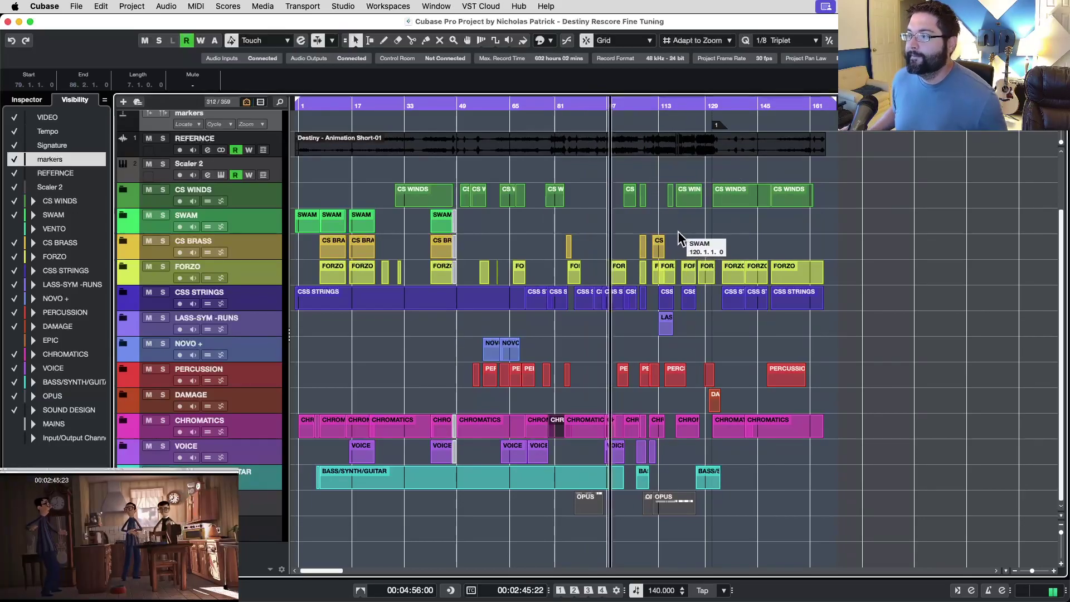
pyautogui.press('KP_1')
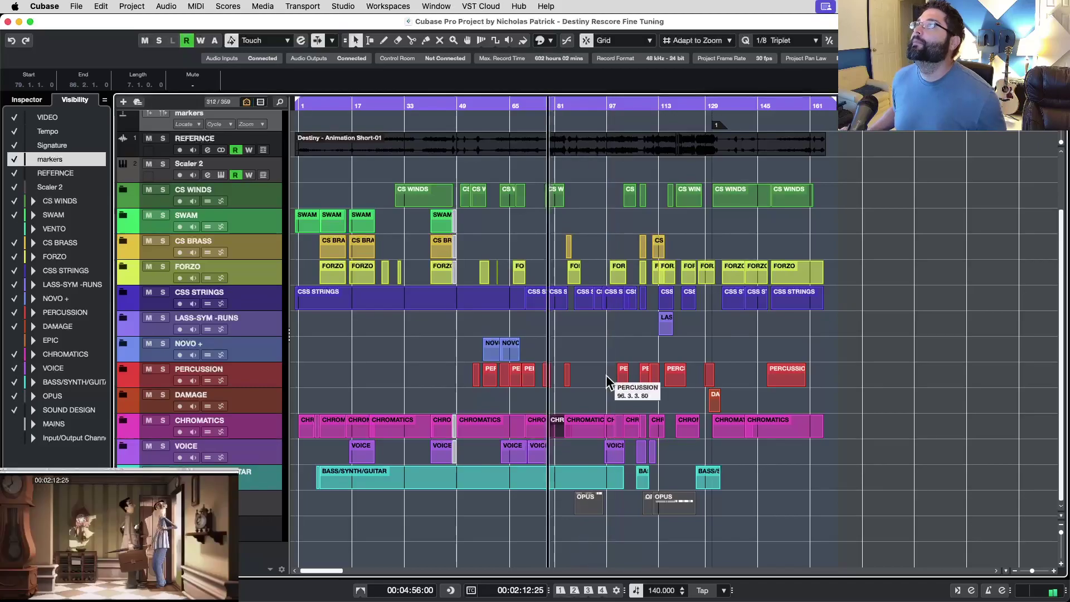
# - Play the passage just after 00:02:36:22 and return the playhead to the start of the selected CHROMATICS event
pyautogui.click(592, 107)
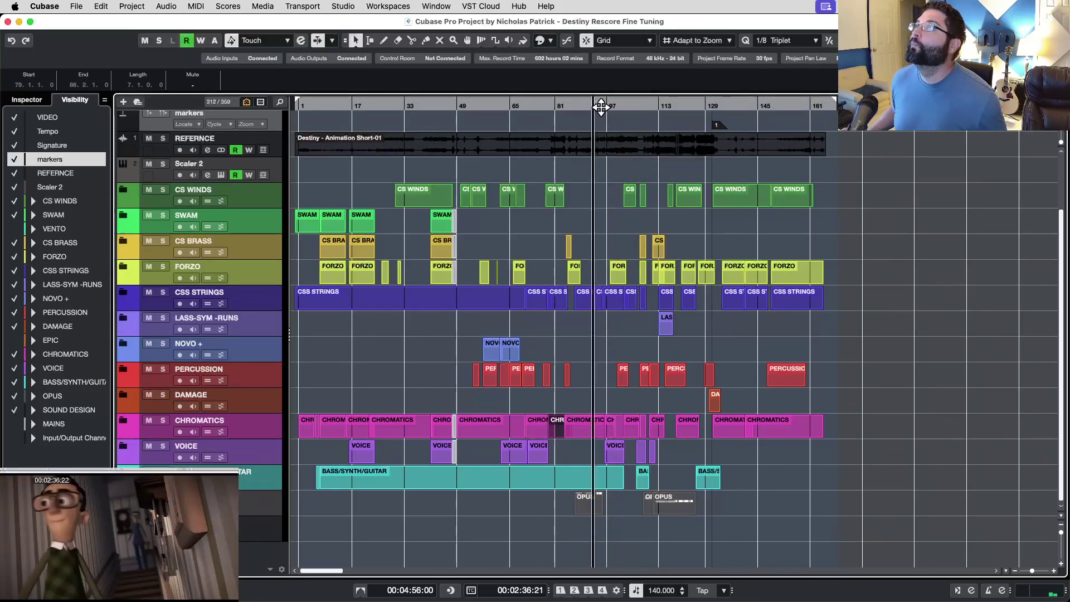
pyautogui.click(602, 108)
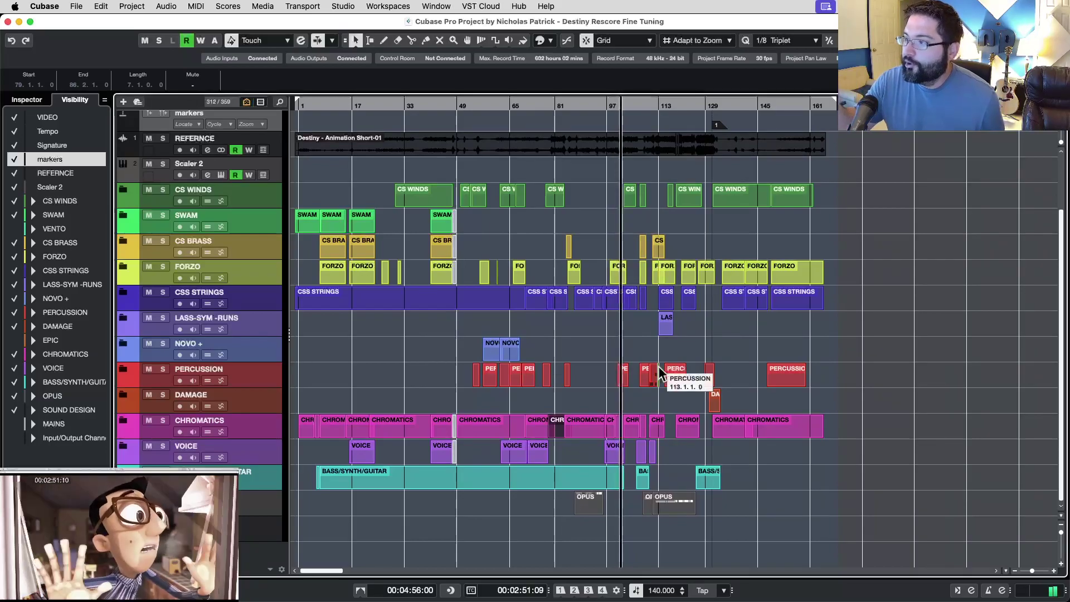
pyautogui.press('KP_1')
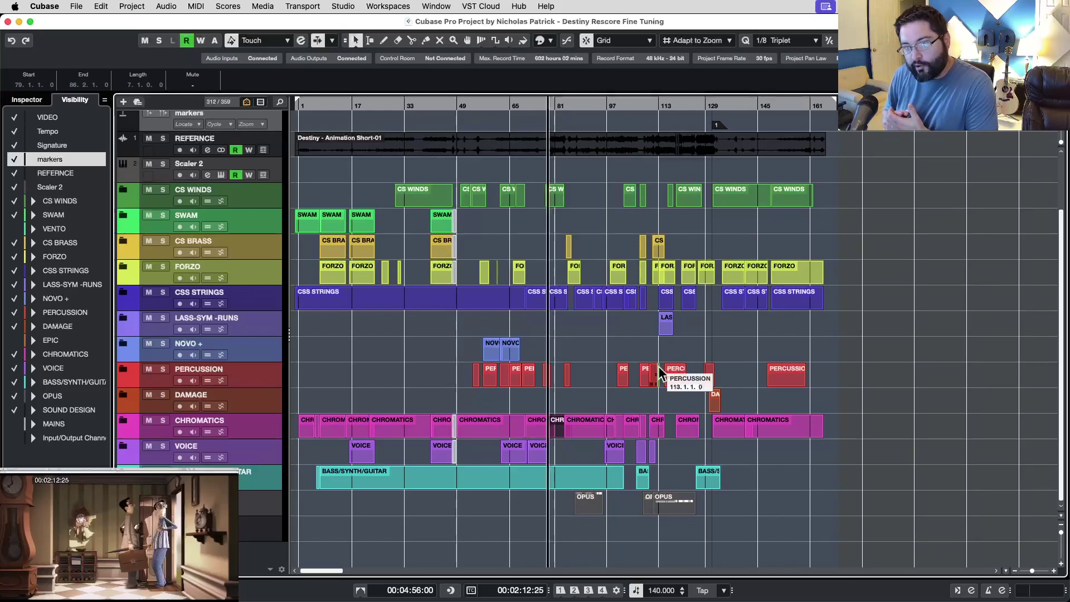
# - Check the video frames at 00:02:21:02, 00:02:19:10 and 00:02:11:21
pyautogui.click(564, 405)
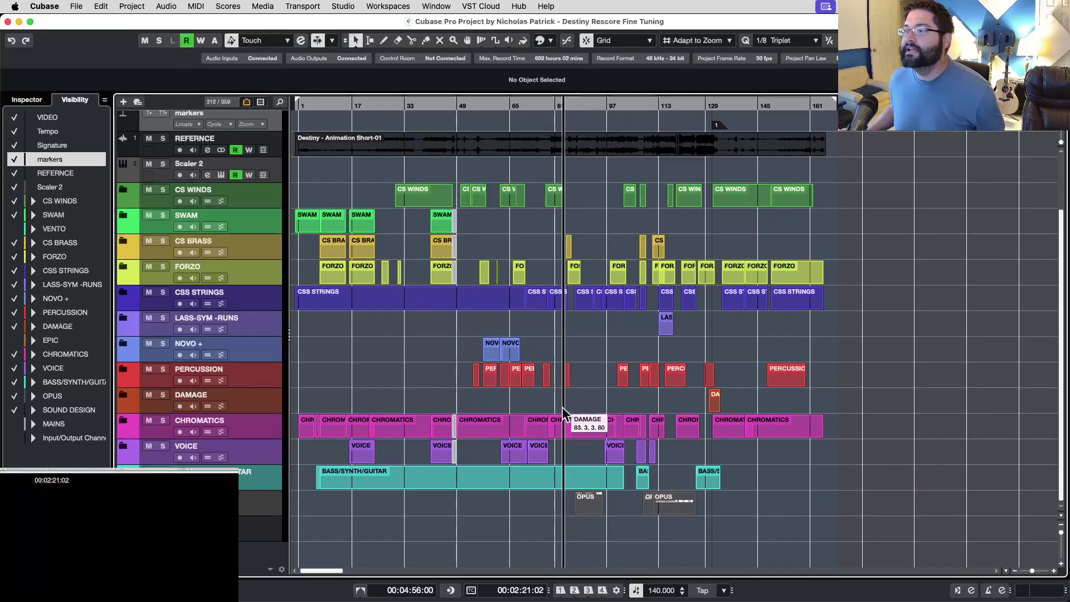
pyautogui.click(561, 403)
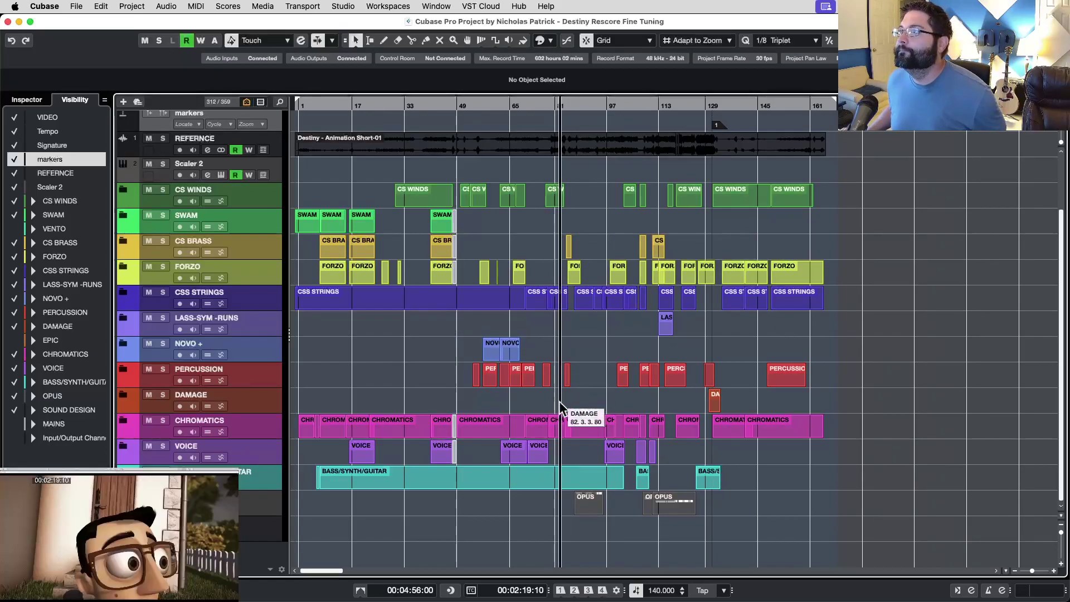
pyautogui.click(546, 334)
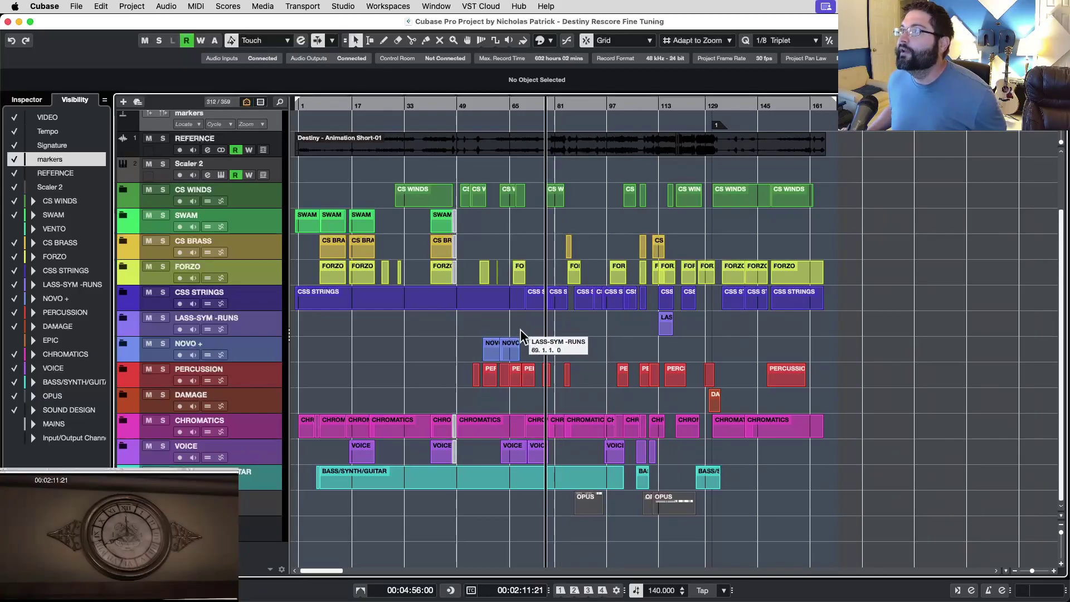
# - Locate the kitchen scene between 00:01:58:07 and 00:02:03:21 and play it from around 00:02:03:21
pyautogui.click(521, 334)
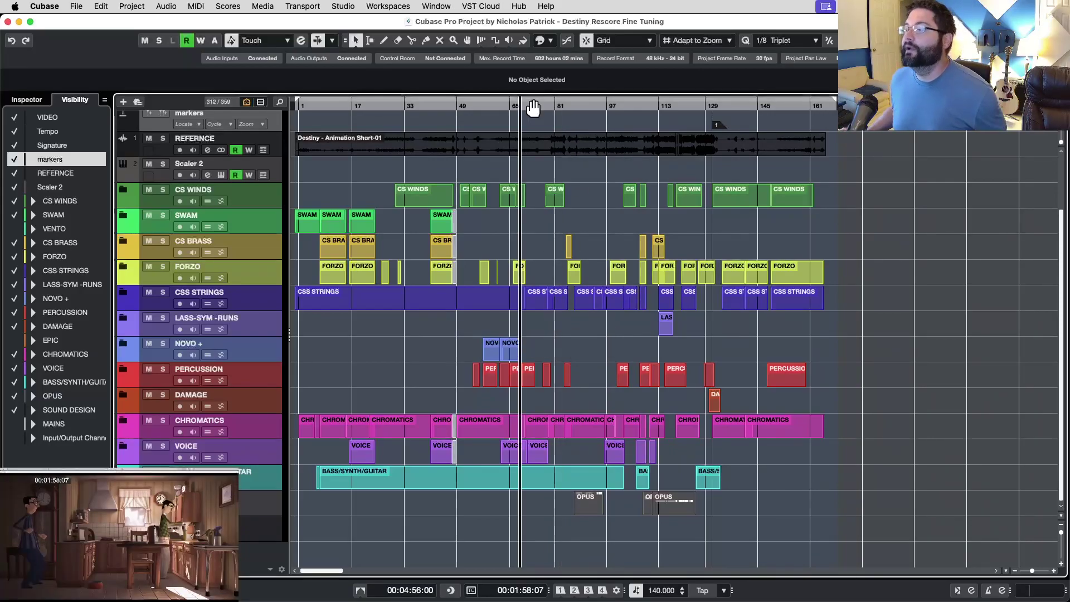
pyautogui.moveTo(532, 106)
pyautogui.mouseDown()
pyautogui.moveTo(542, 106)
pyautogui.moveTo(517, 105)
pyautogui.moveTo(539, 105)
pyautogui.moveTo(530, 107)
pyautogui.mouseUp()
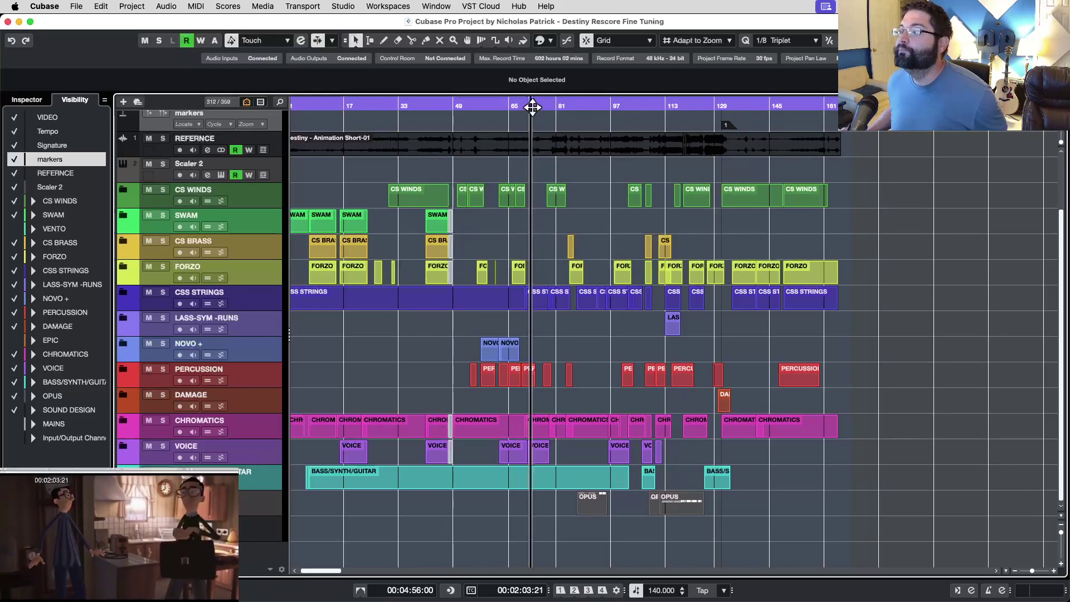
pyautogui.press('space')
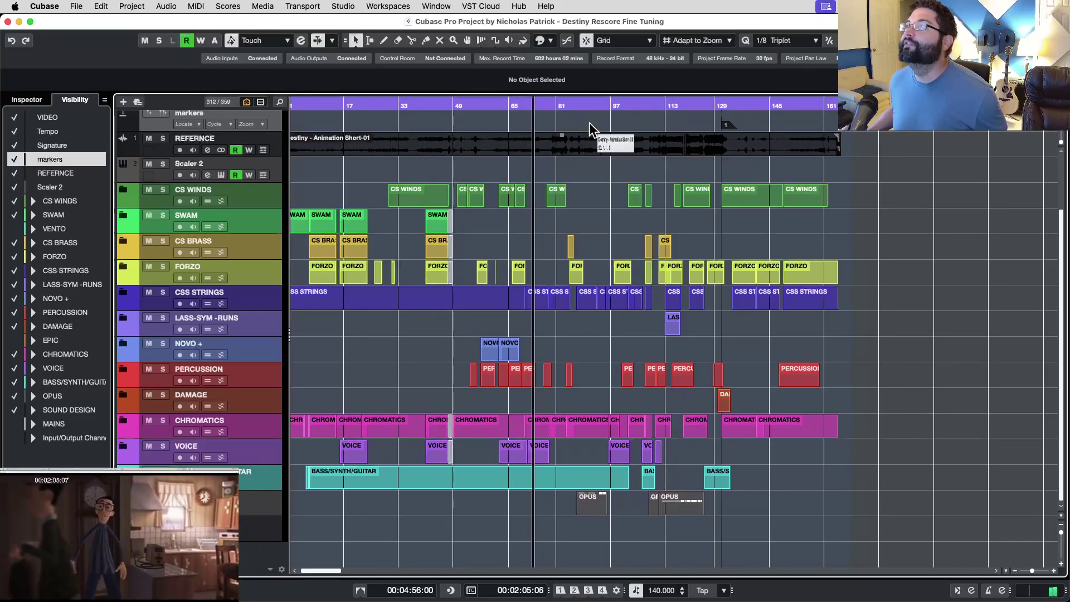
# - Jump from 00:02:43:04 to the scene at 00:02:57:17, play it, and select the PERCUSSION event starting at bar 107
pyautogui.click(609, 106)
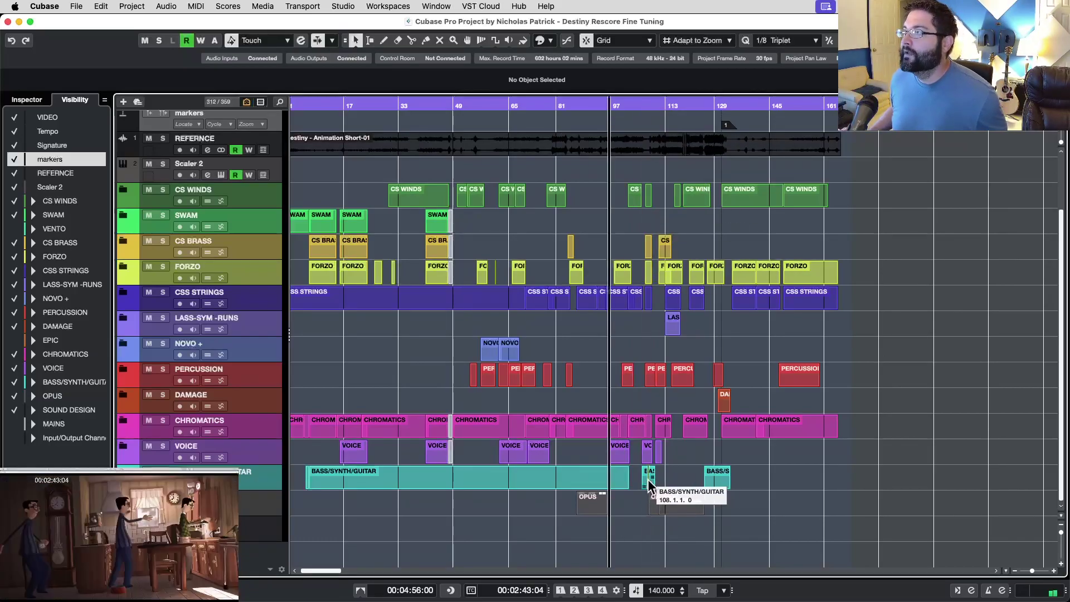
pyautogui.click(648, 479)
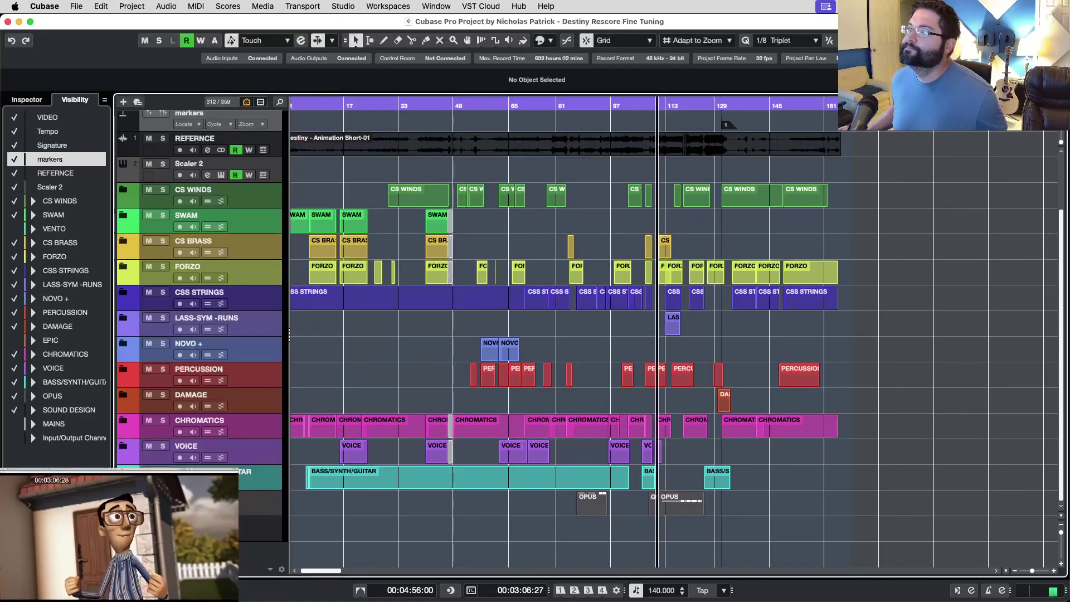
pyautogui.press('space')
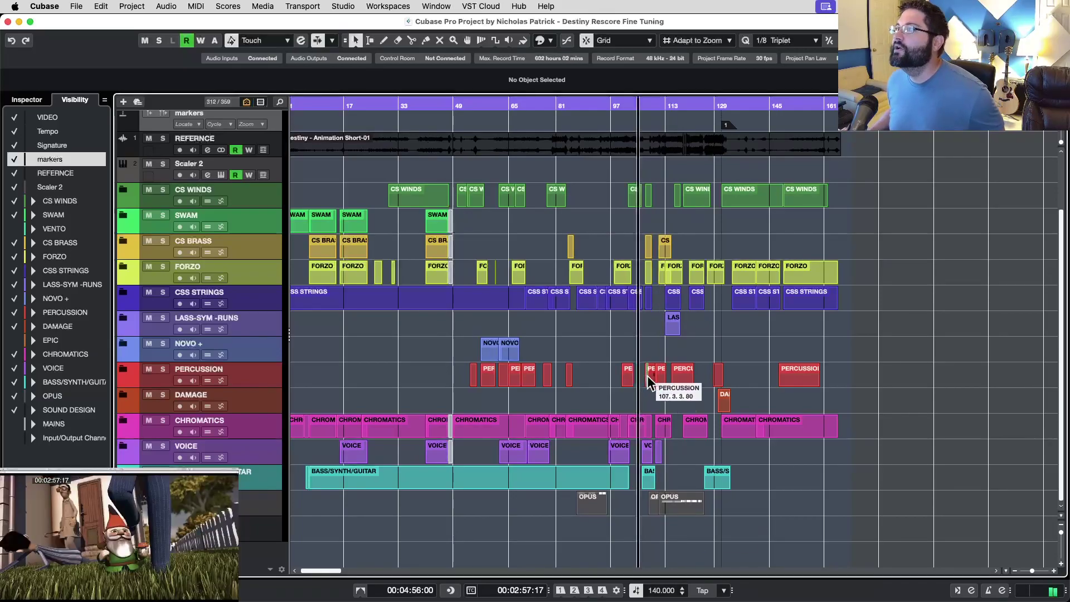
pyautogui.click(648, 382)
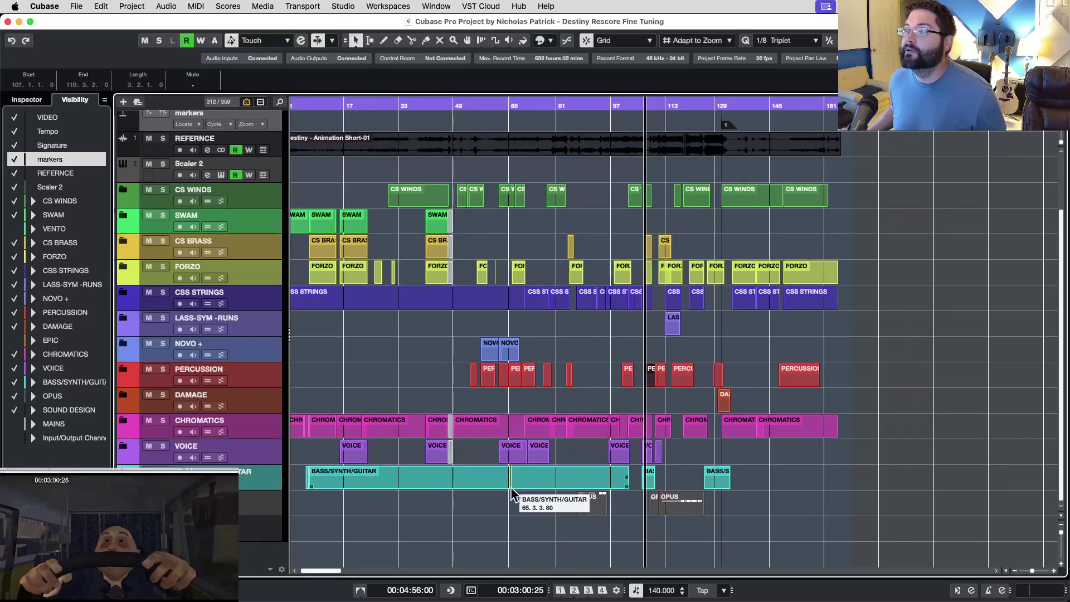
# - Check the VOICE events at 00:01:11:04, 00:01:48:00 and 00:02:42:12, playing briefly from 00:01:48:00, and clear the selection
pyautogui.click(432, 457)
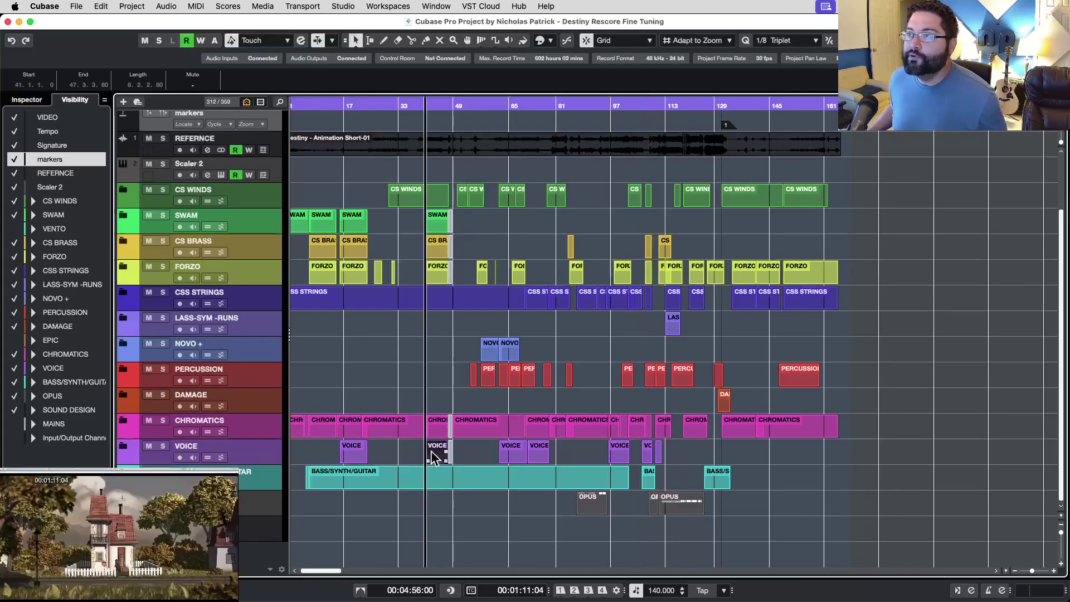
pyautogui.click(513, 450)
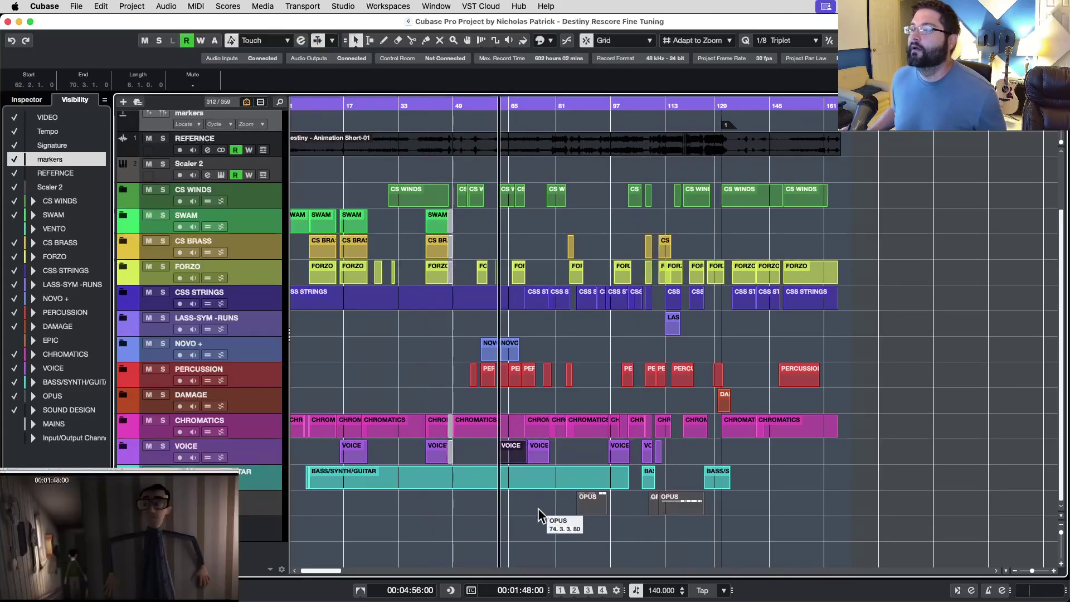
pyautogui.press('space')
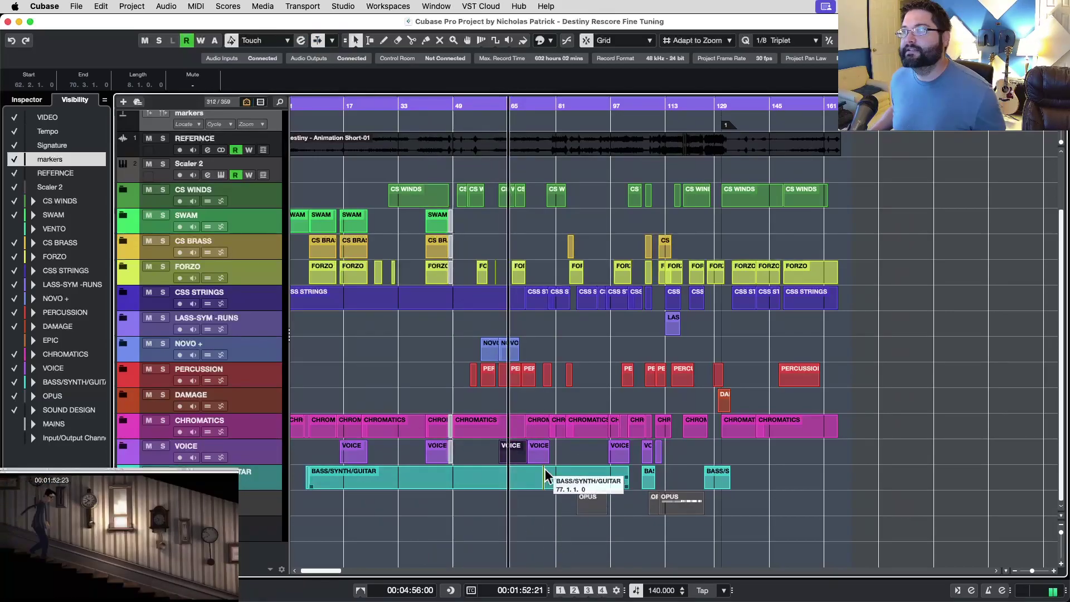
pyautogui.press('space')
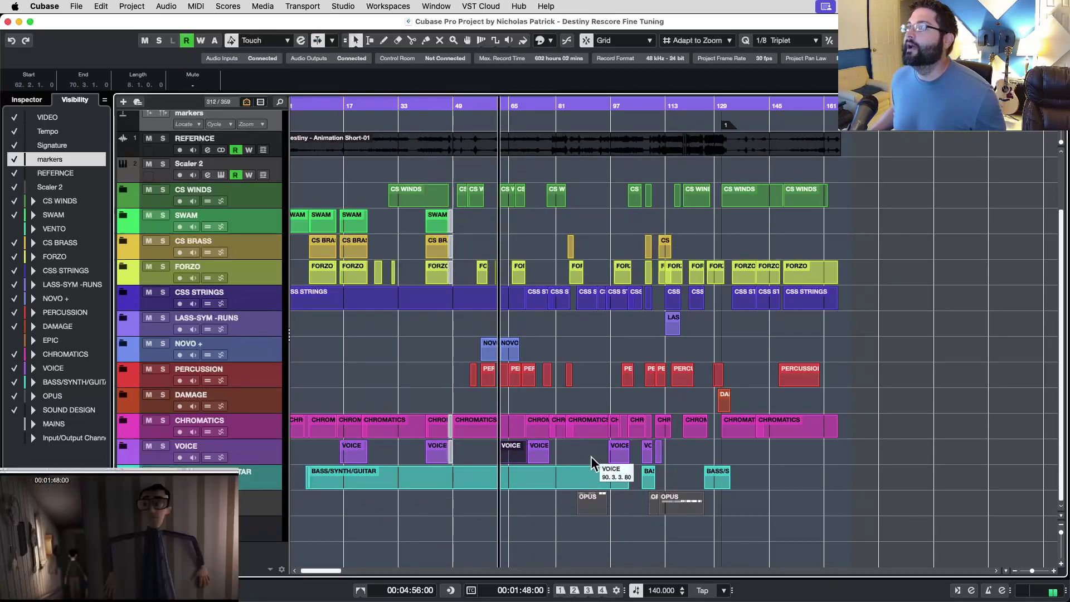
pyautogui.click(613, 454)
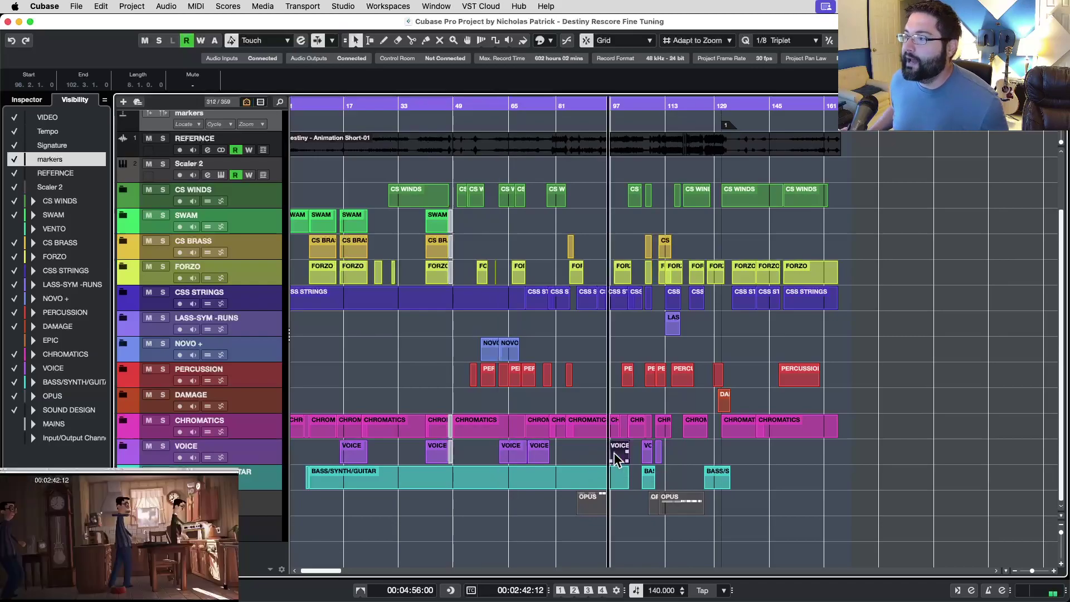
pyautogui.click(563, 450)
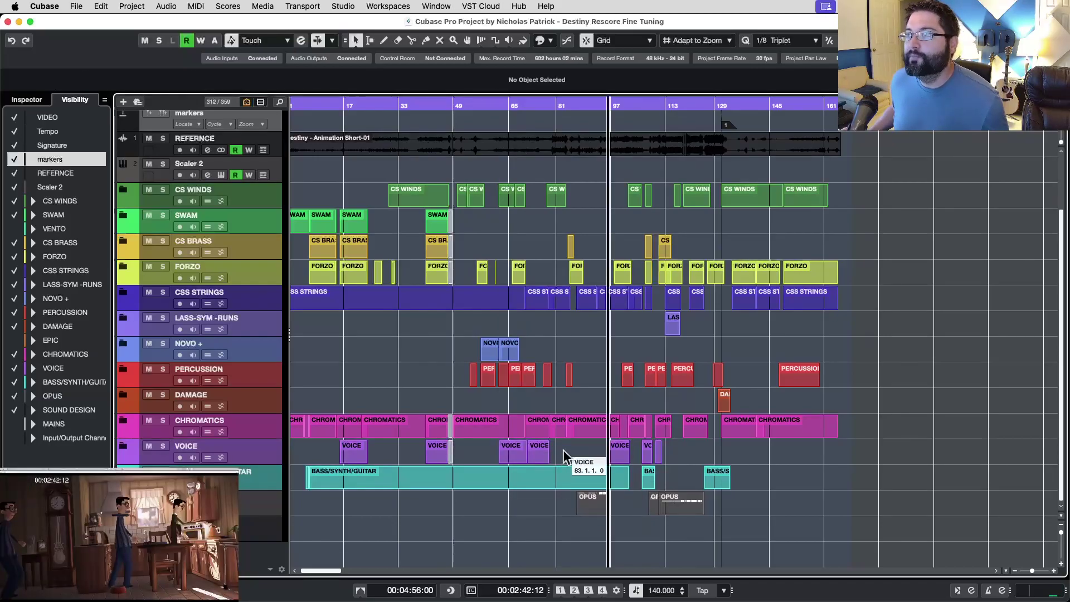
# - Play the passage from 00:02:58:29 and return the playhead to that position
pyautogui.click(617, 503)
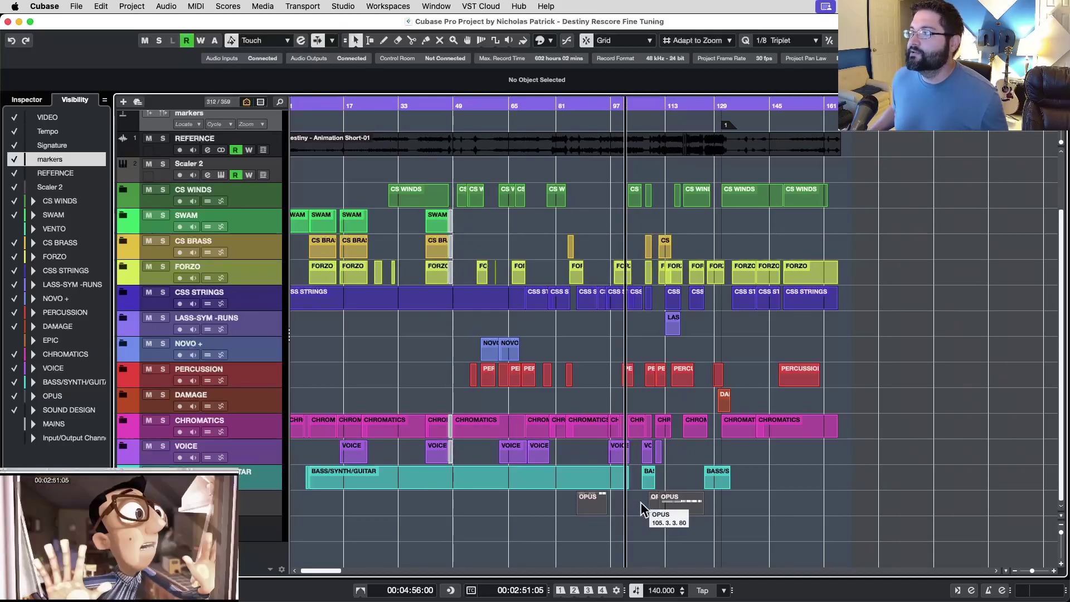
pyautogui.click(641, 503)
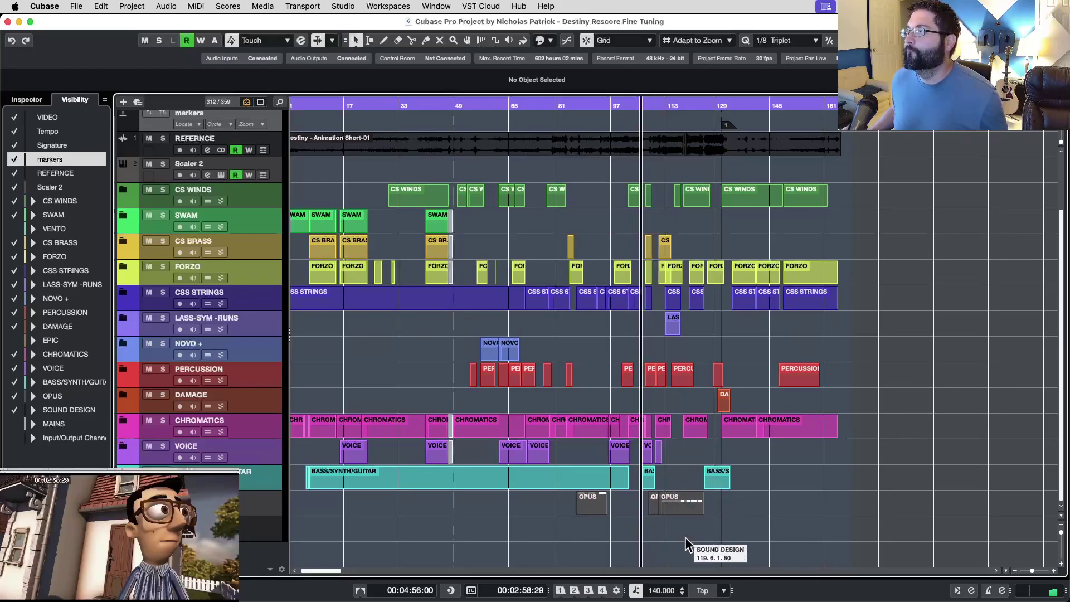
pyautogui.press('space')
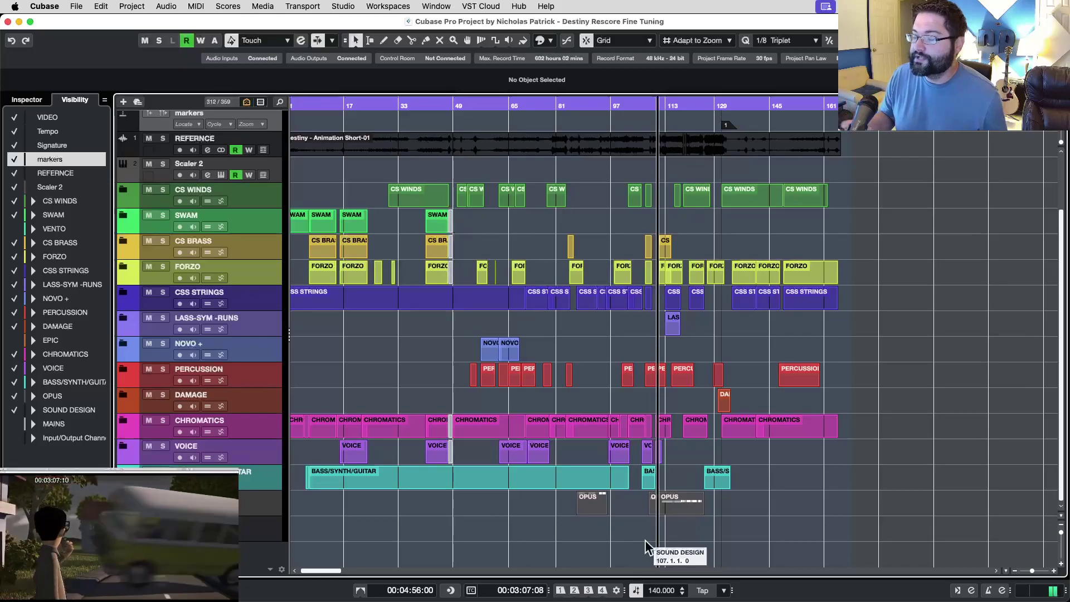
pyautogui.press('space')
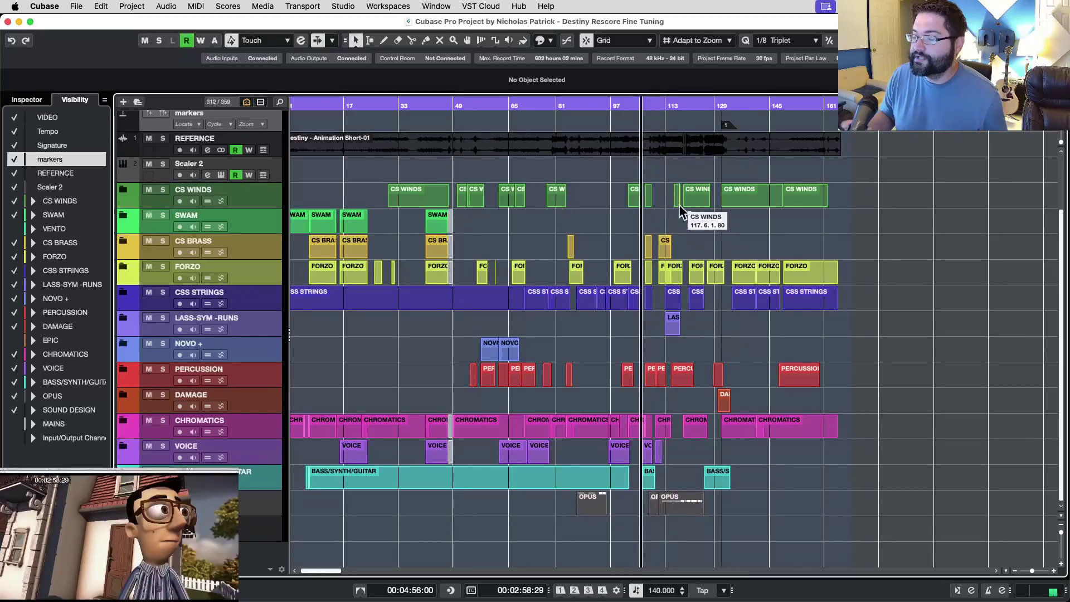
# - Select the short CS WINDS event starting at bar 107, at 00:03:00:25, and clear the selection
pyautogui.press('space')
pyautogui.click(652, 198)
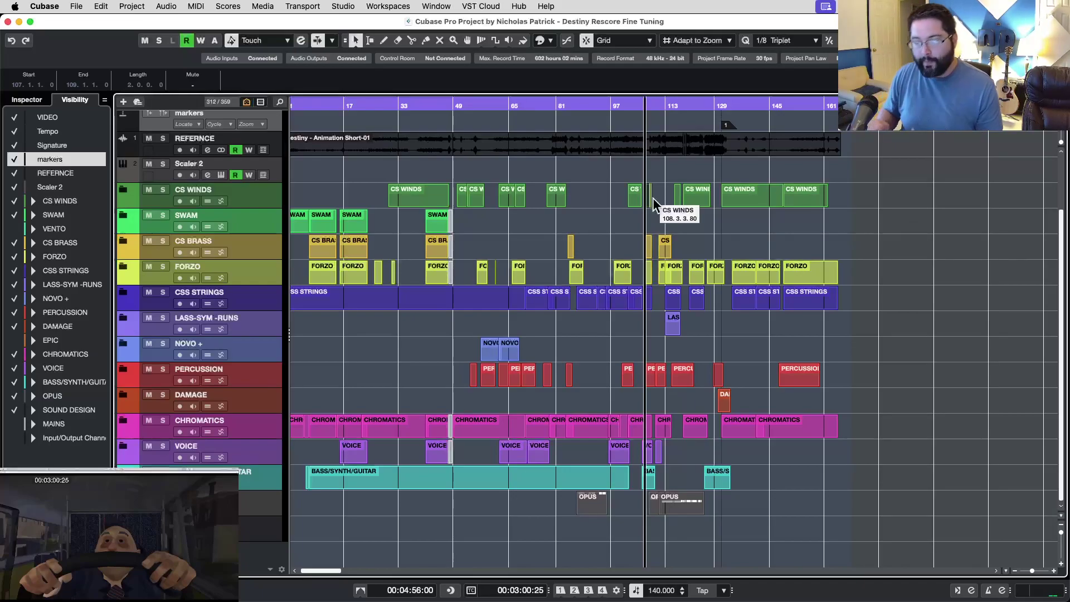
pyautogui.click(647, 344)
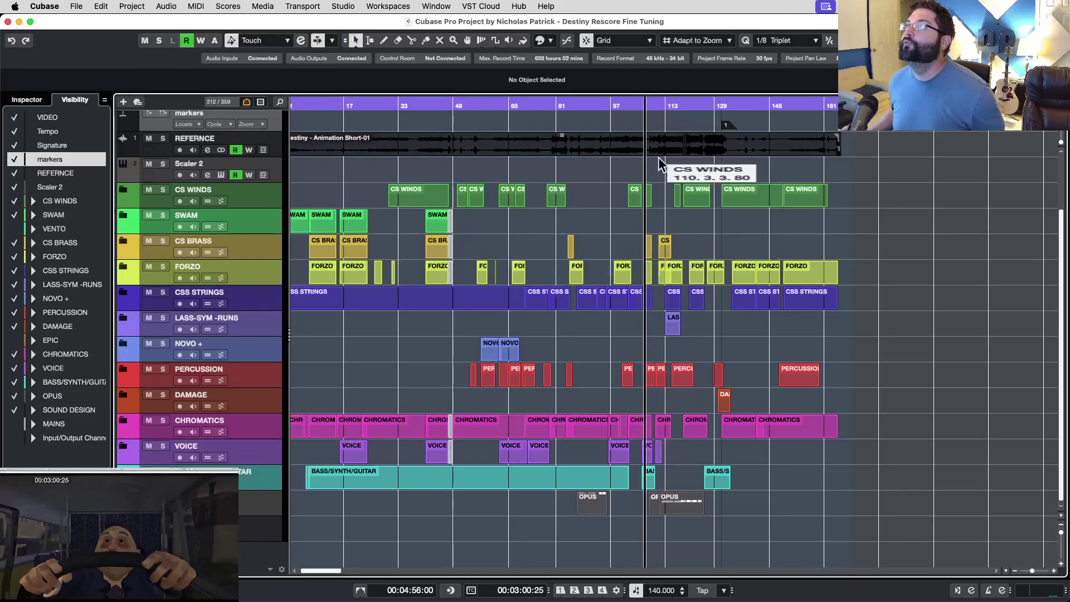
# - Locate the bus scene between 00:03:05:03 and 00:03:07:21, play it from 00:03:05:20, and return the playhead there
pyautogui.click(653, 107)
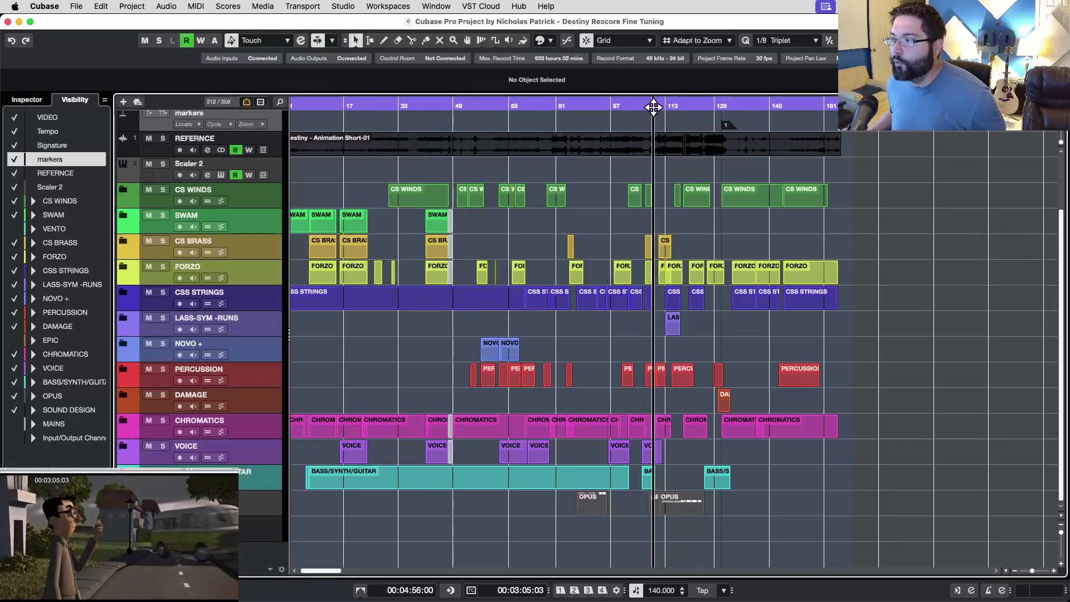
pyautogui.moveTo(654, 107); pyautogui.dragTo(659, 108)
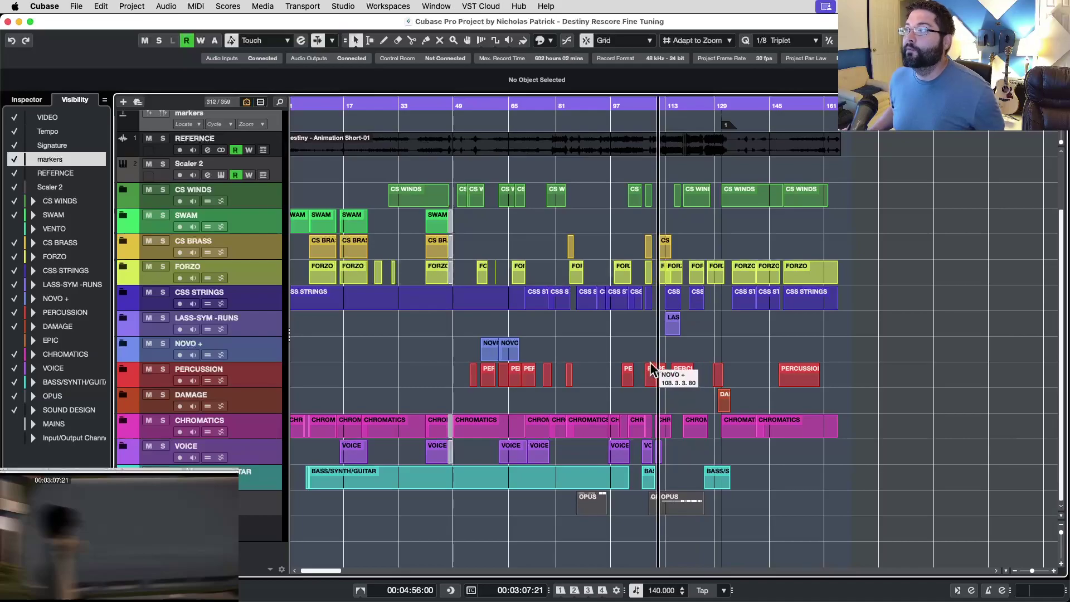
pyautogui.click(654, 345)
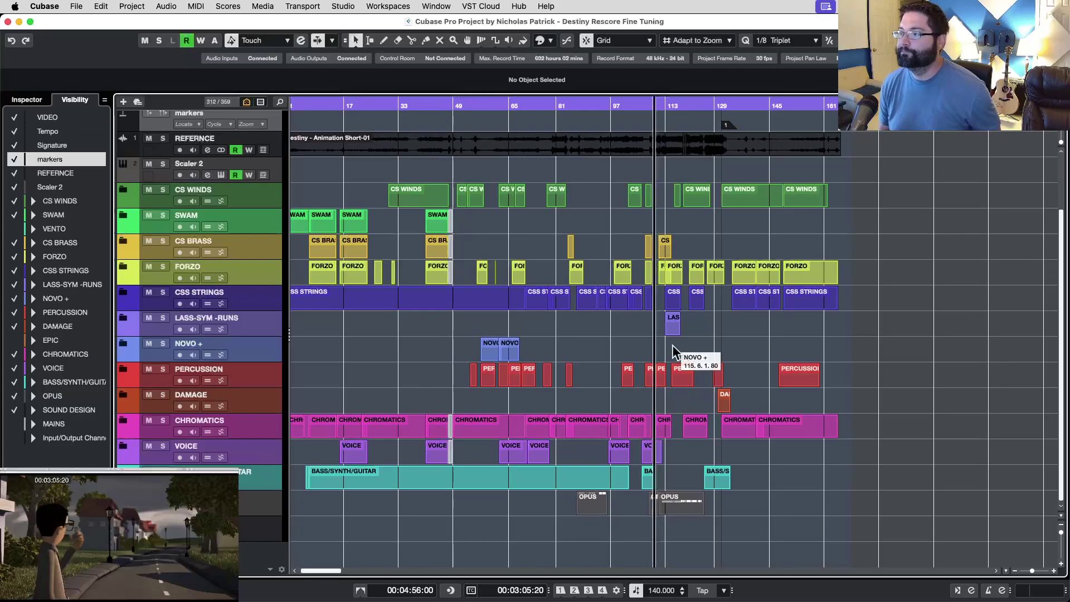
pyautogui.press('space')
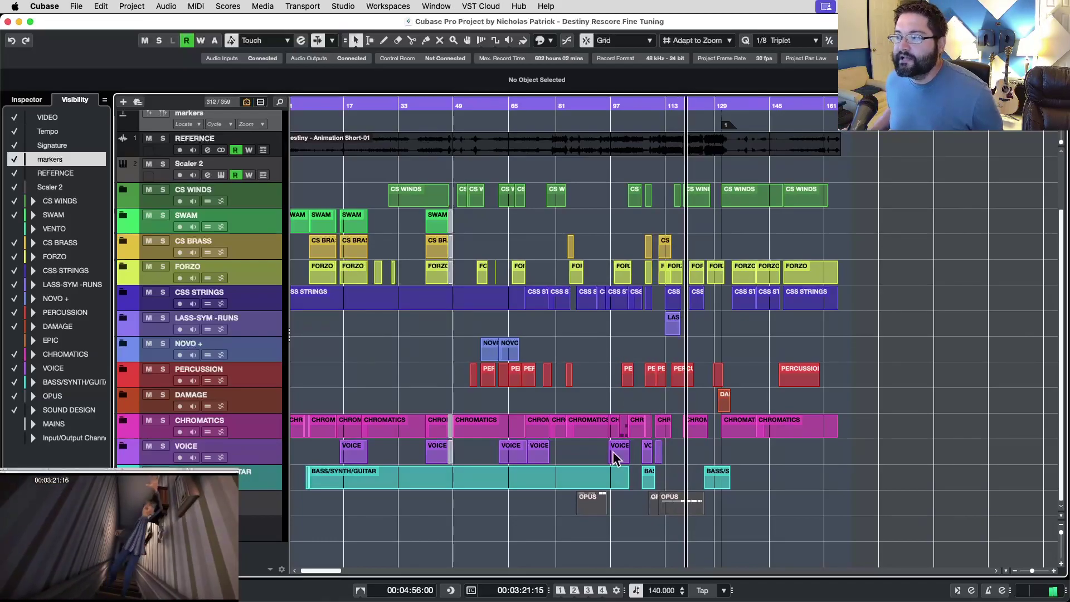
pyautogui.press('space')
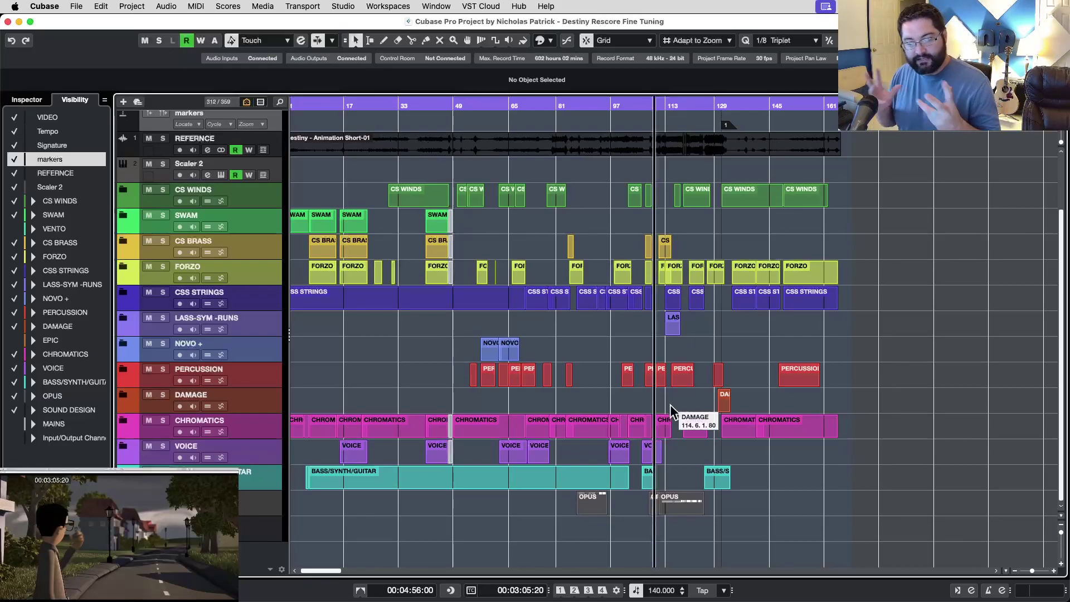
# - Select the BASS/SYNTH/GUITAR event starting at bar 126, play the passage from 00:03:19:18, and return the playhead there
pyautogui.moveTo(670, 404); pyautogui.dragTo(721, 487)
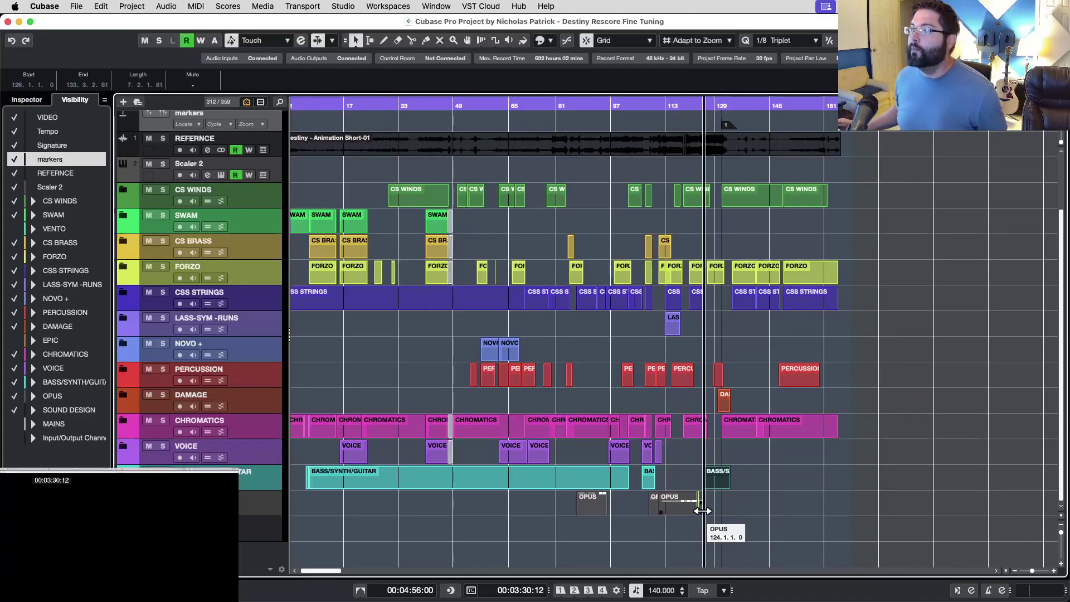
pyautogui.click(682, 478)
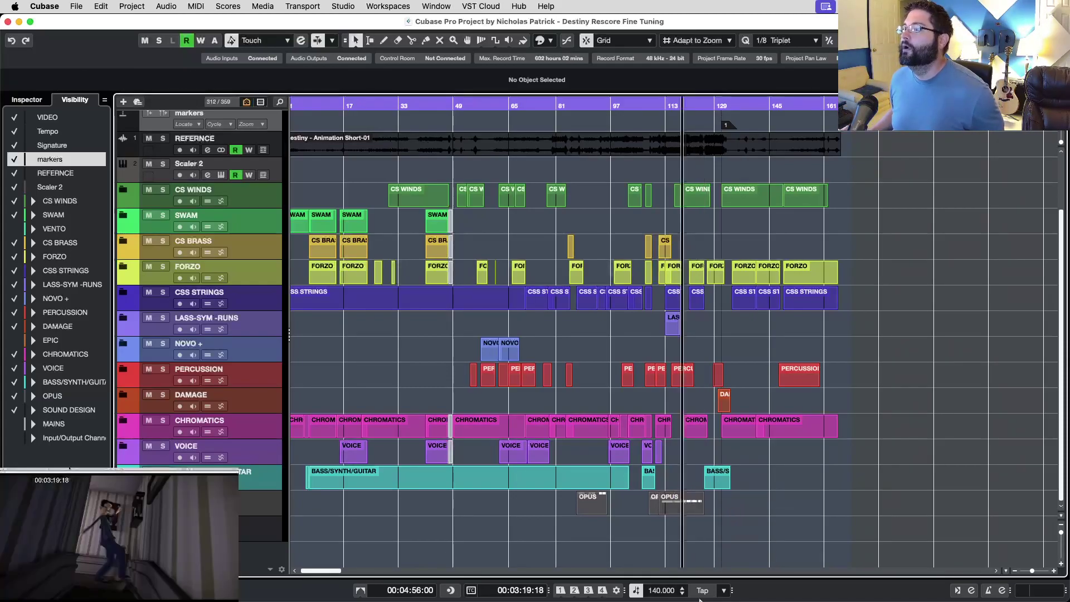
pyautogui.press('space')
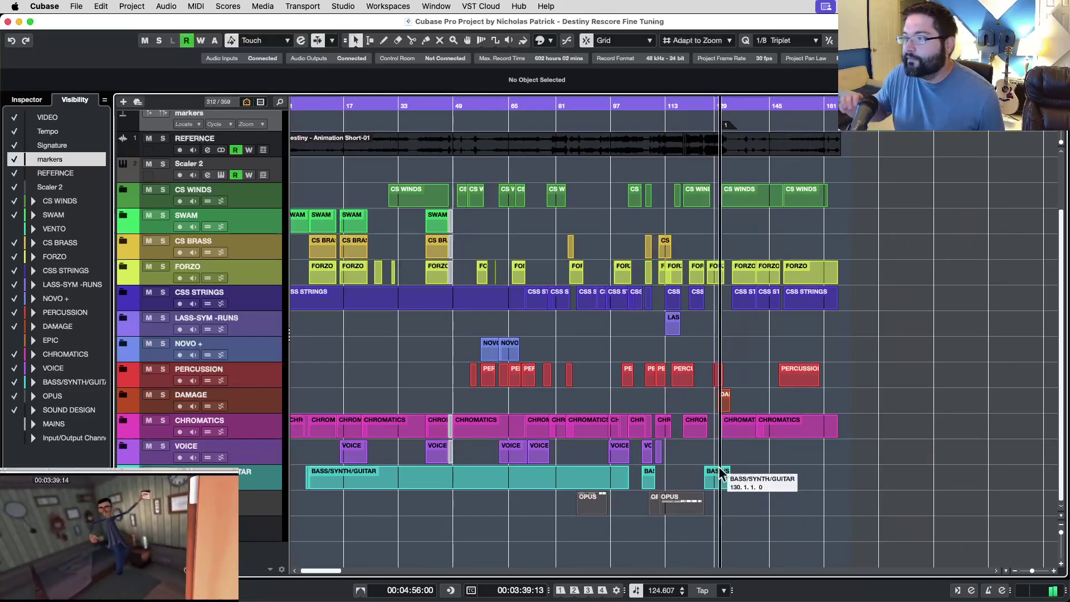
pyautogui.press('space')
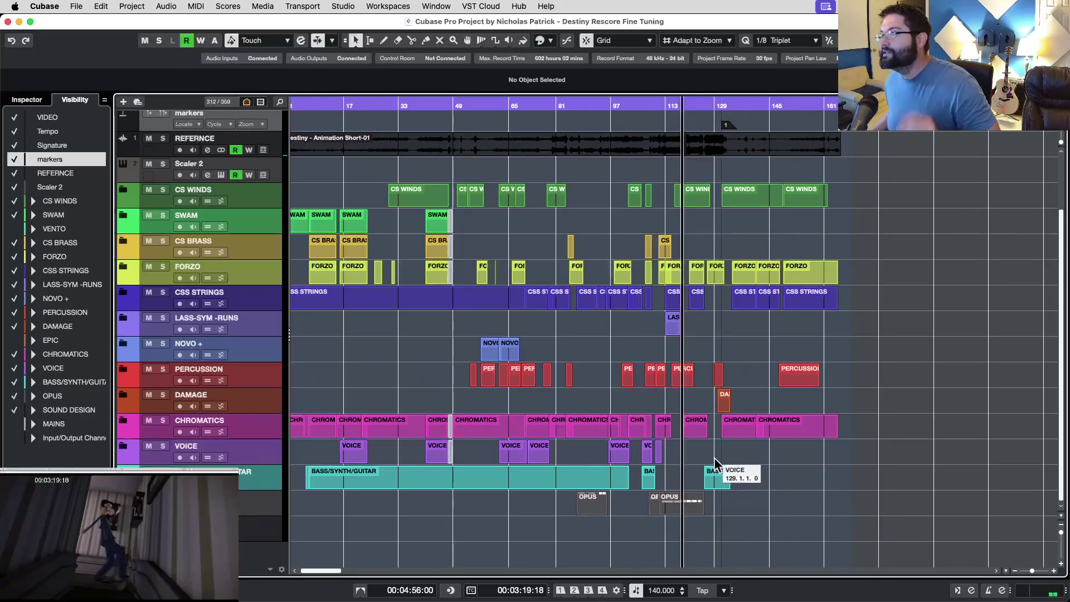
# - Review the late scenes by playing toward 00:04:08:20 and moving the playhead to 00:03:31:19, 00:03:39:12 and 00:03:54:05
pyautogui.click(715, 457)
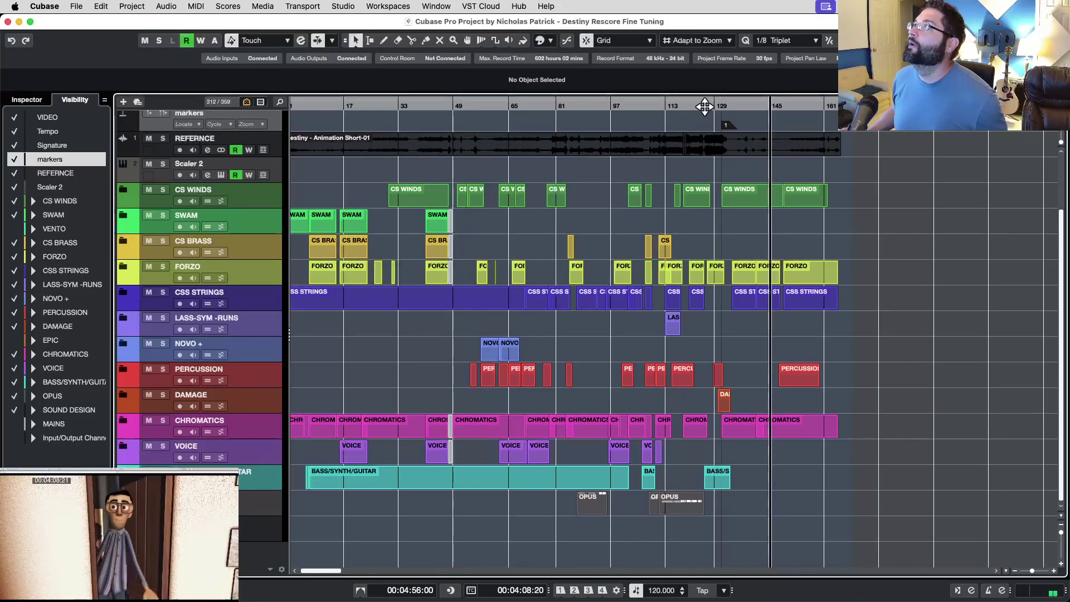
pyautogui.click(704, 107)
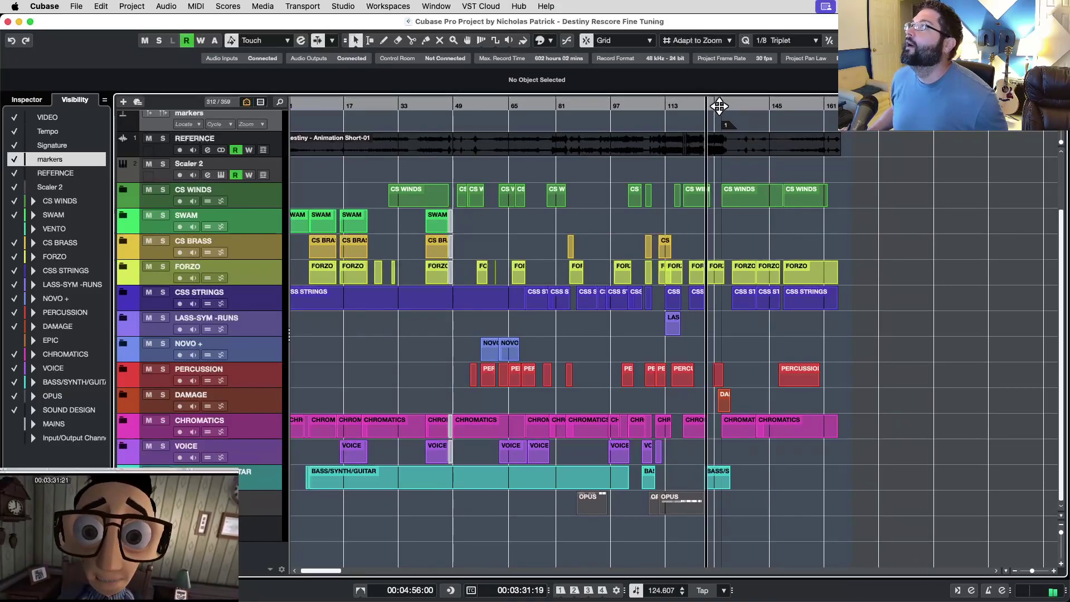
pyautogui.click(719, 106)
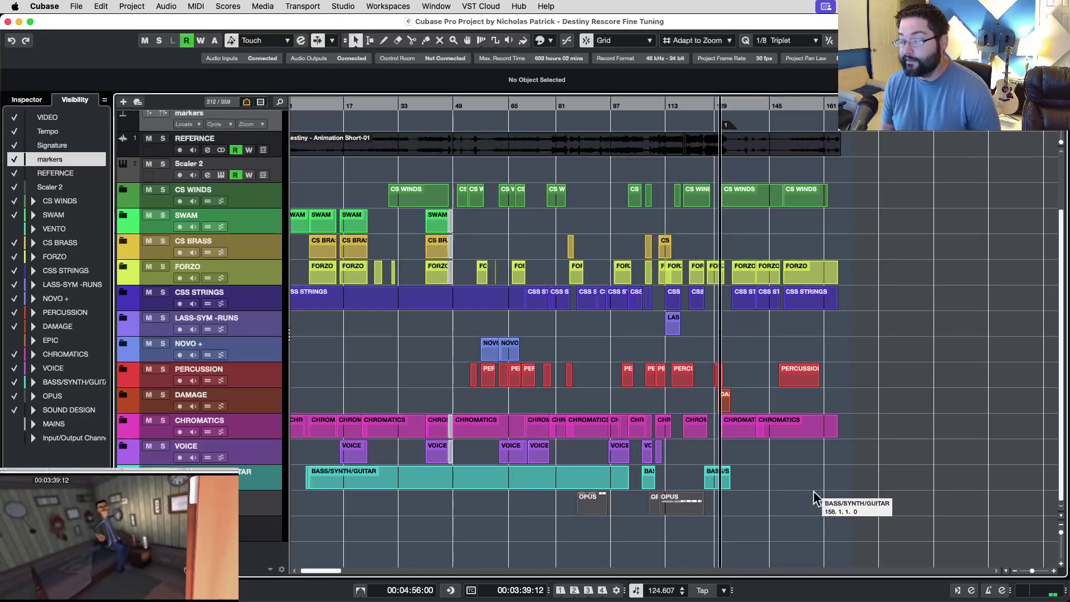
pyautogui.click(745, 508)
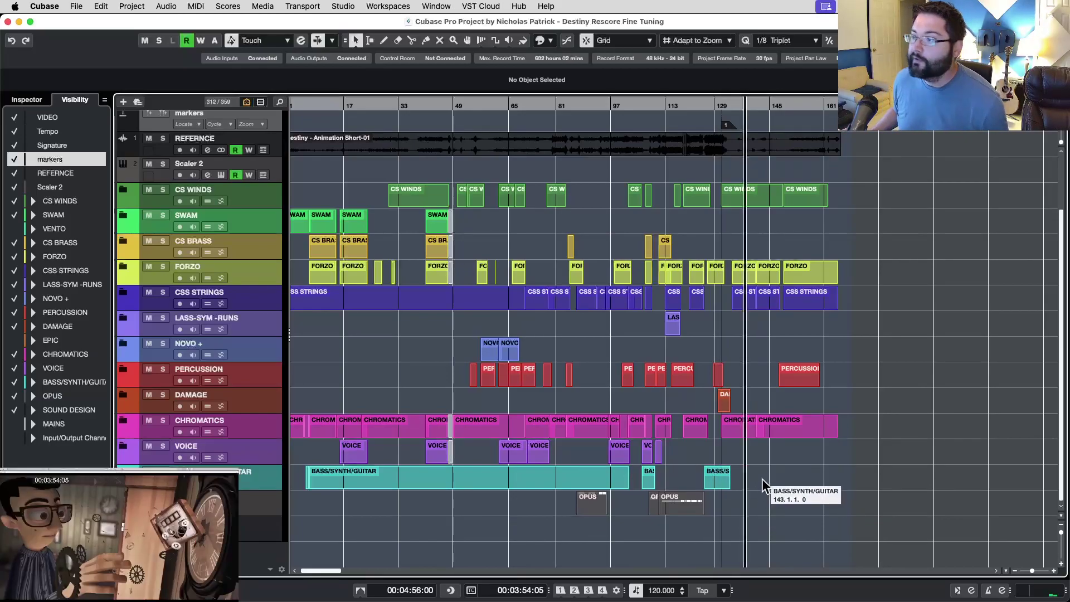
# - Locate the staircase and front-yard scenes by moving the playhead to 00:04:06:01, 00:04:15:11 and 00:04:08:26
pyautogui.click(765, 103)
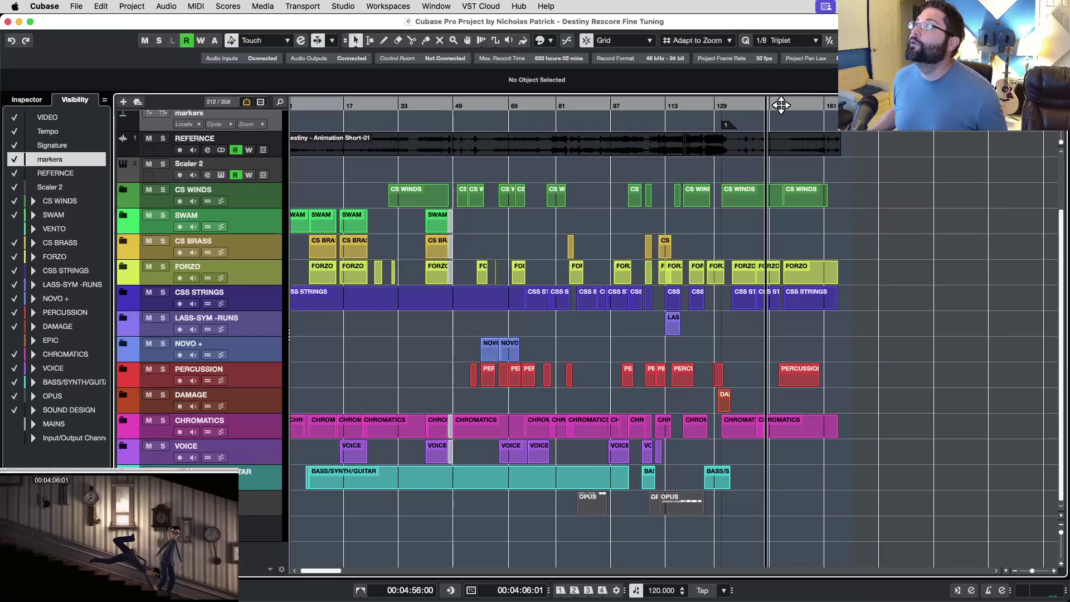
pyautogui.click(781, 105)
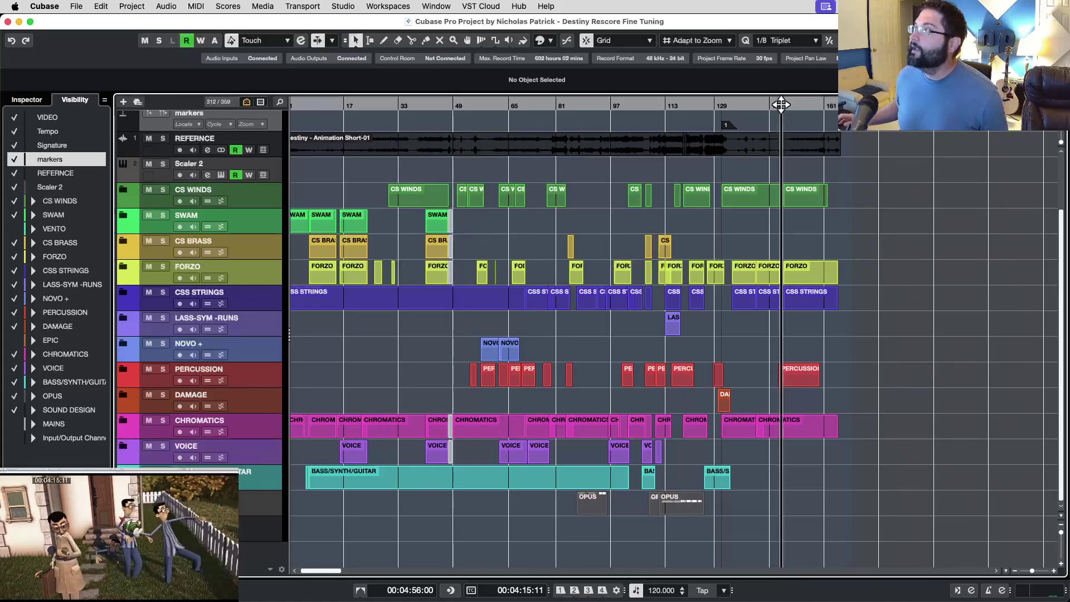
pyautogui.click(768, 105)
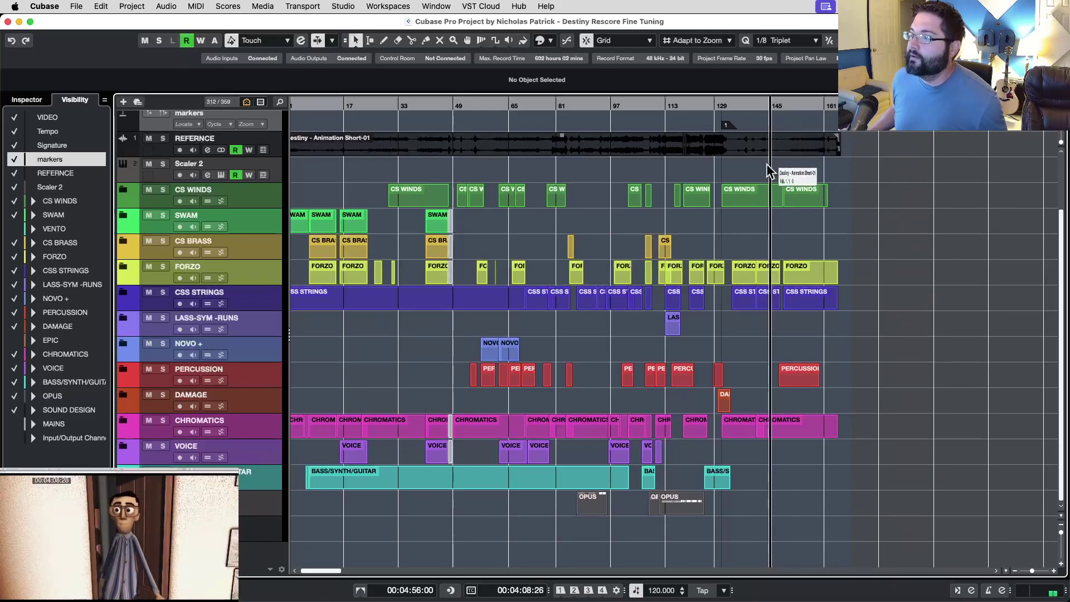
# - Play the closing scenes from 00:04:07:11 to about 00:04:43:28 and move the playhead back to 00:04:03:18
pyautogui.press('space')
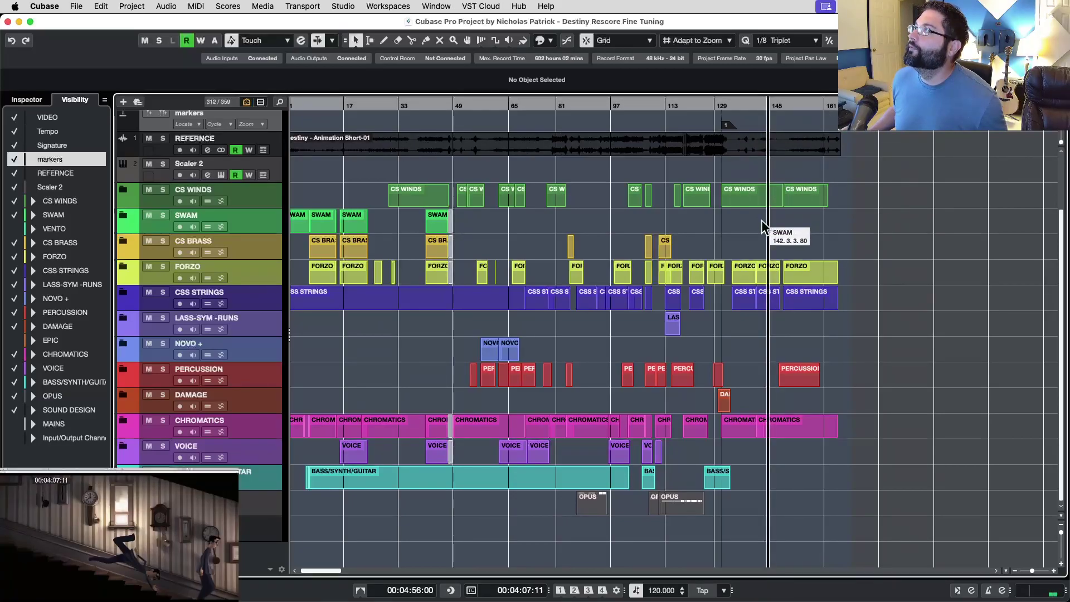
pyautogui.press('space')
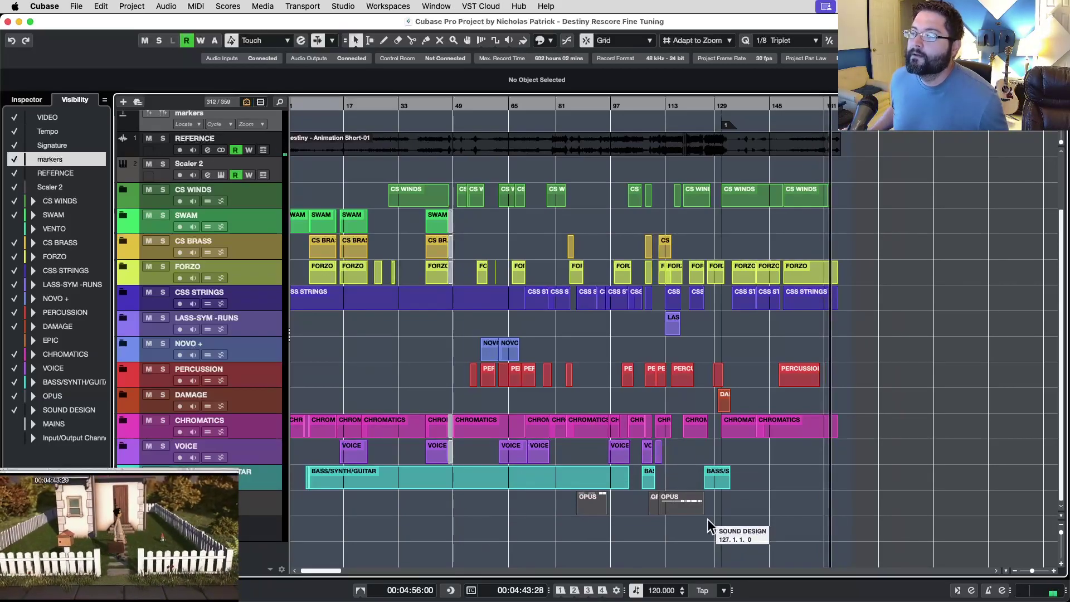
pyautogui.click(758, 488)
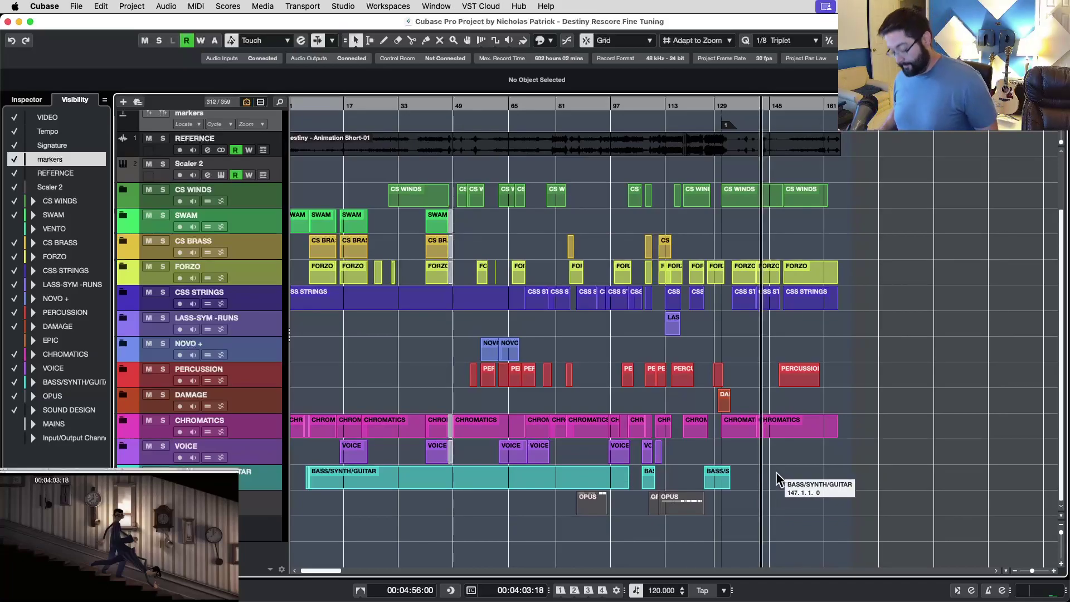
# - Return the playhead to the project start, set it to 00:01:20:17, and shift the project window slightly sideways
pyautogui.press('Home')
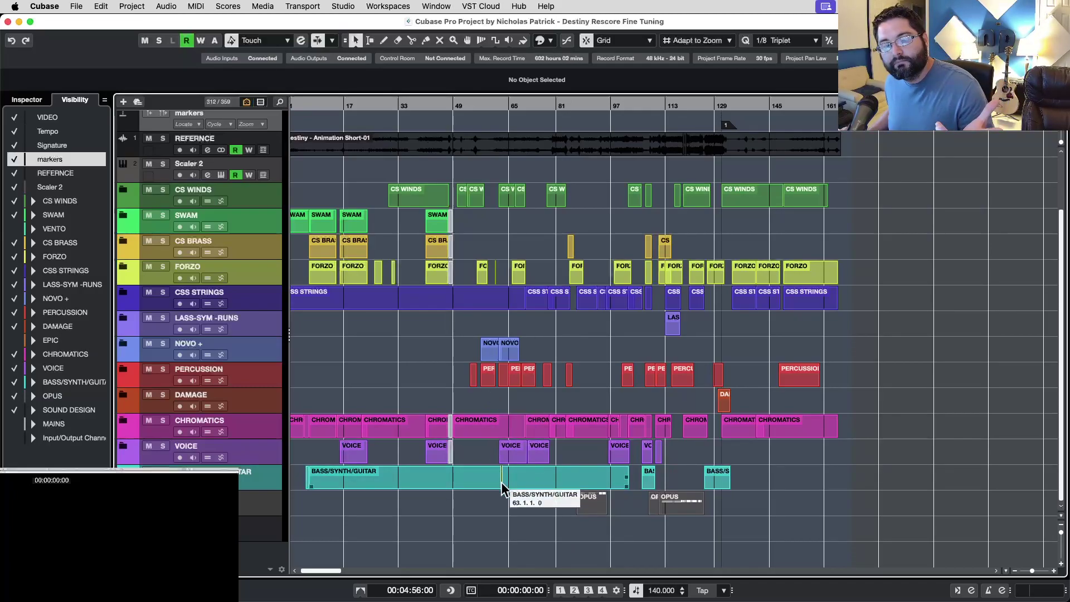
pyautogui.click(445, 359)
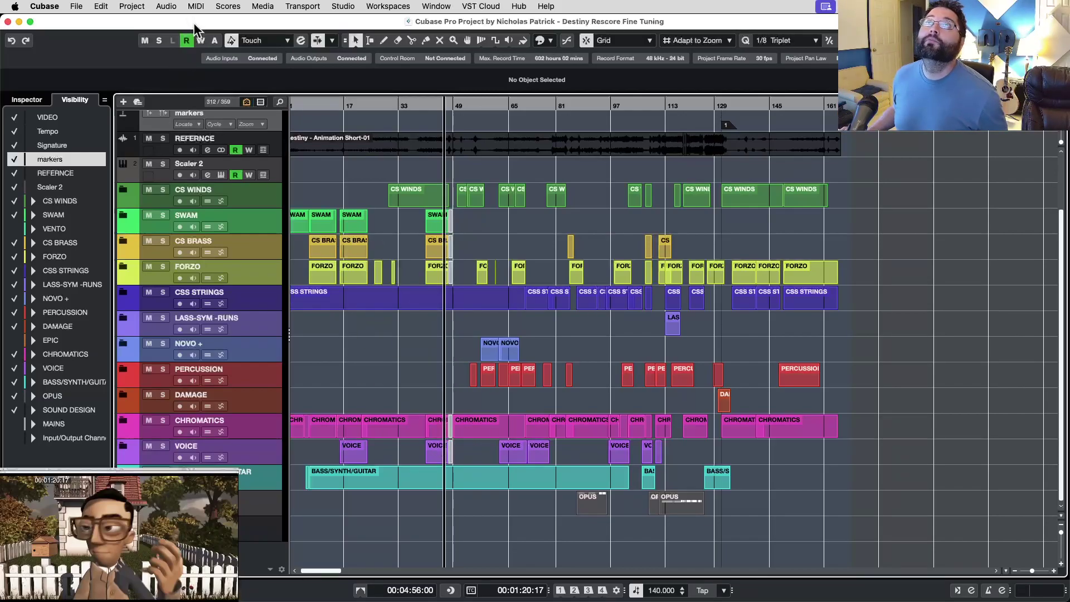
pyautogui.moveTo(195, 27); pyautogui.dragTo(200, 29)
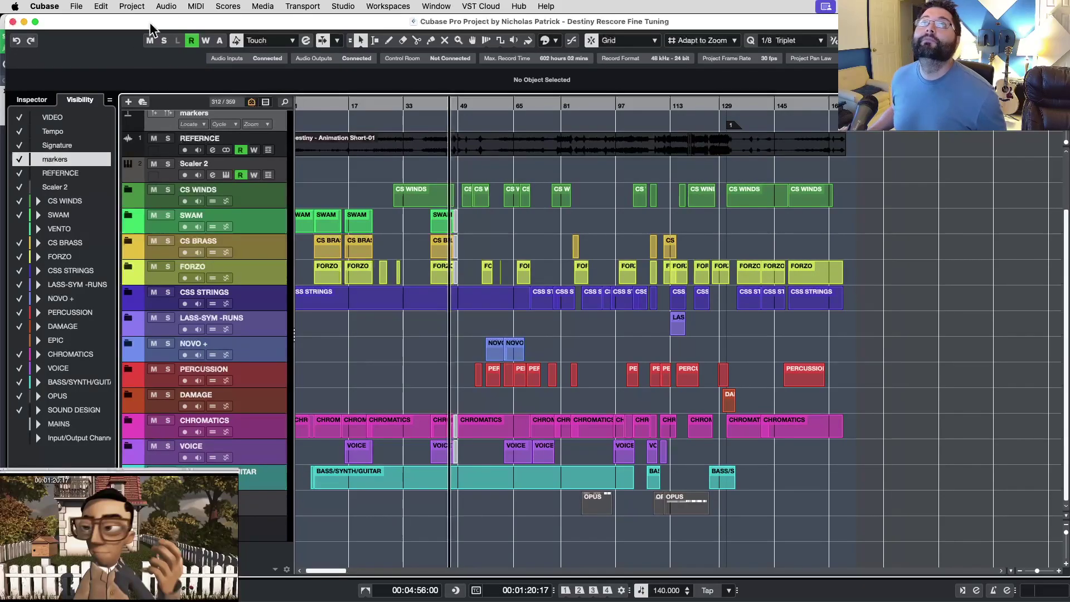